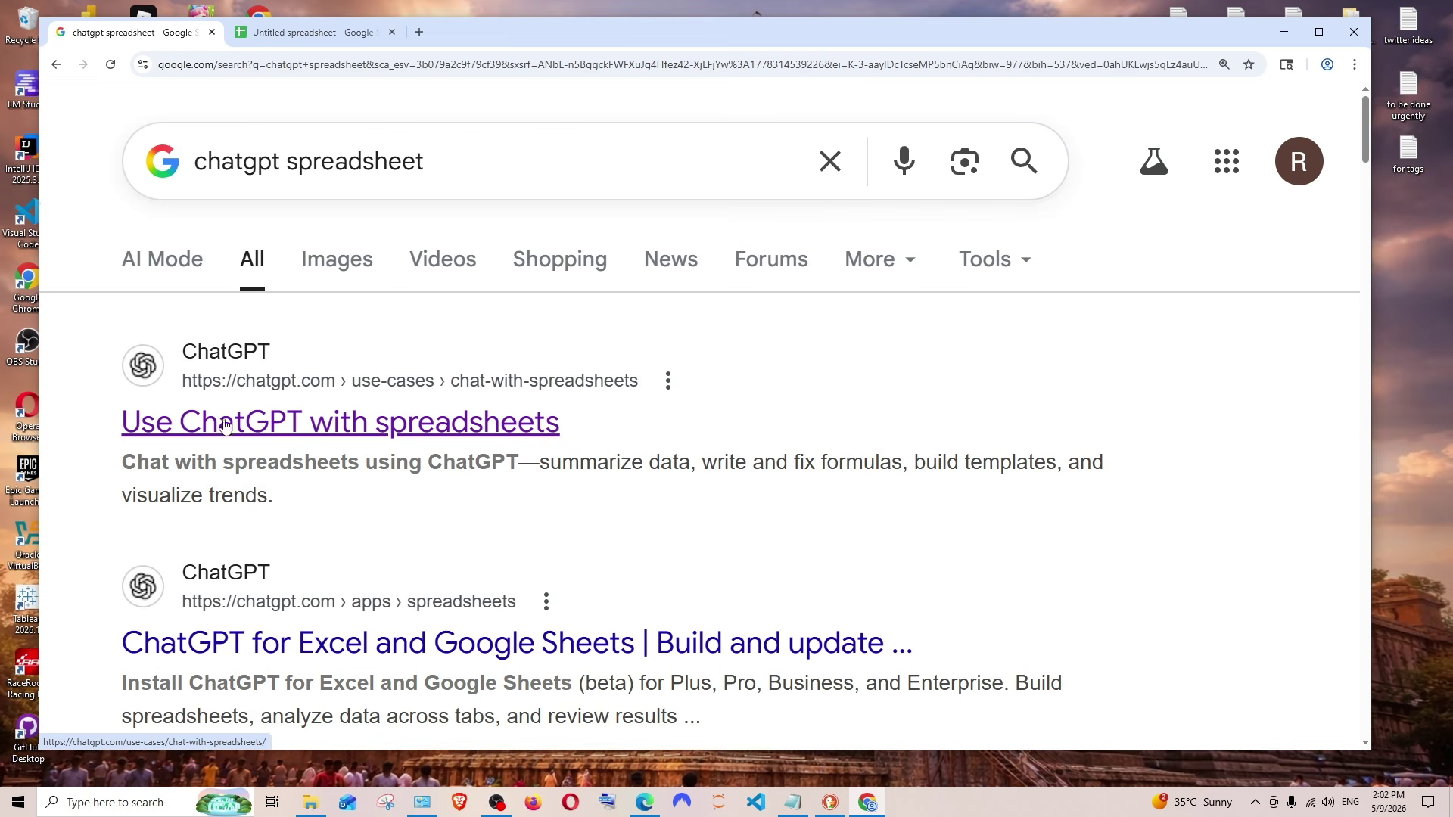
Open the Use ChatGPT with spreadsheets search result and go on to the page for trying ChatGPT in spreadsheets.
left_click(389, 437)
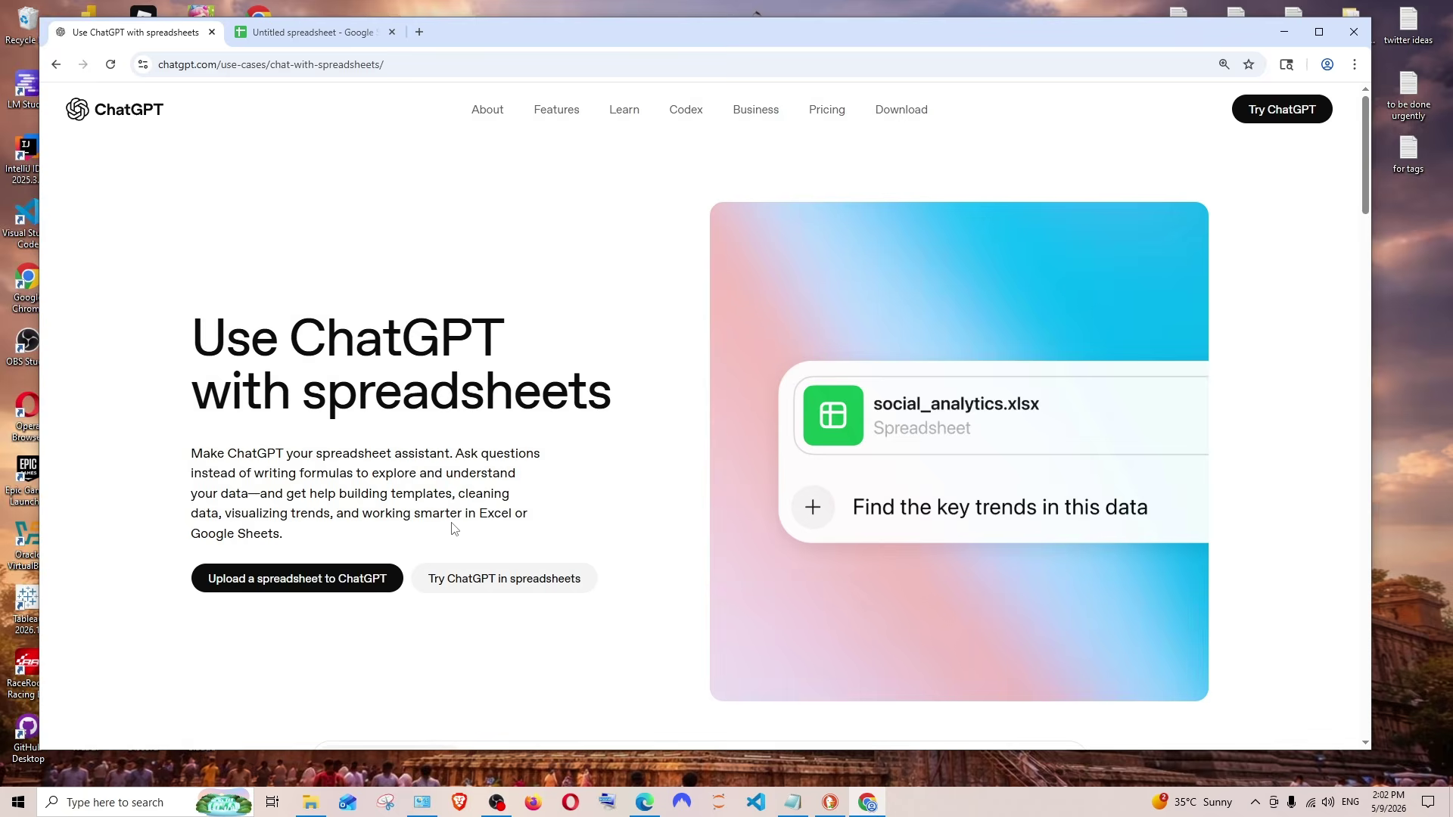
scroll(454, 529, "up", 2, "ctrl")
scroll(464, 493, "down", 3)
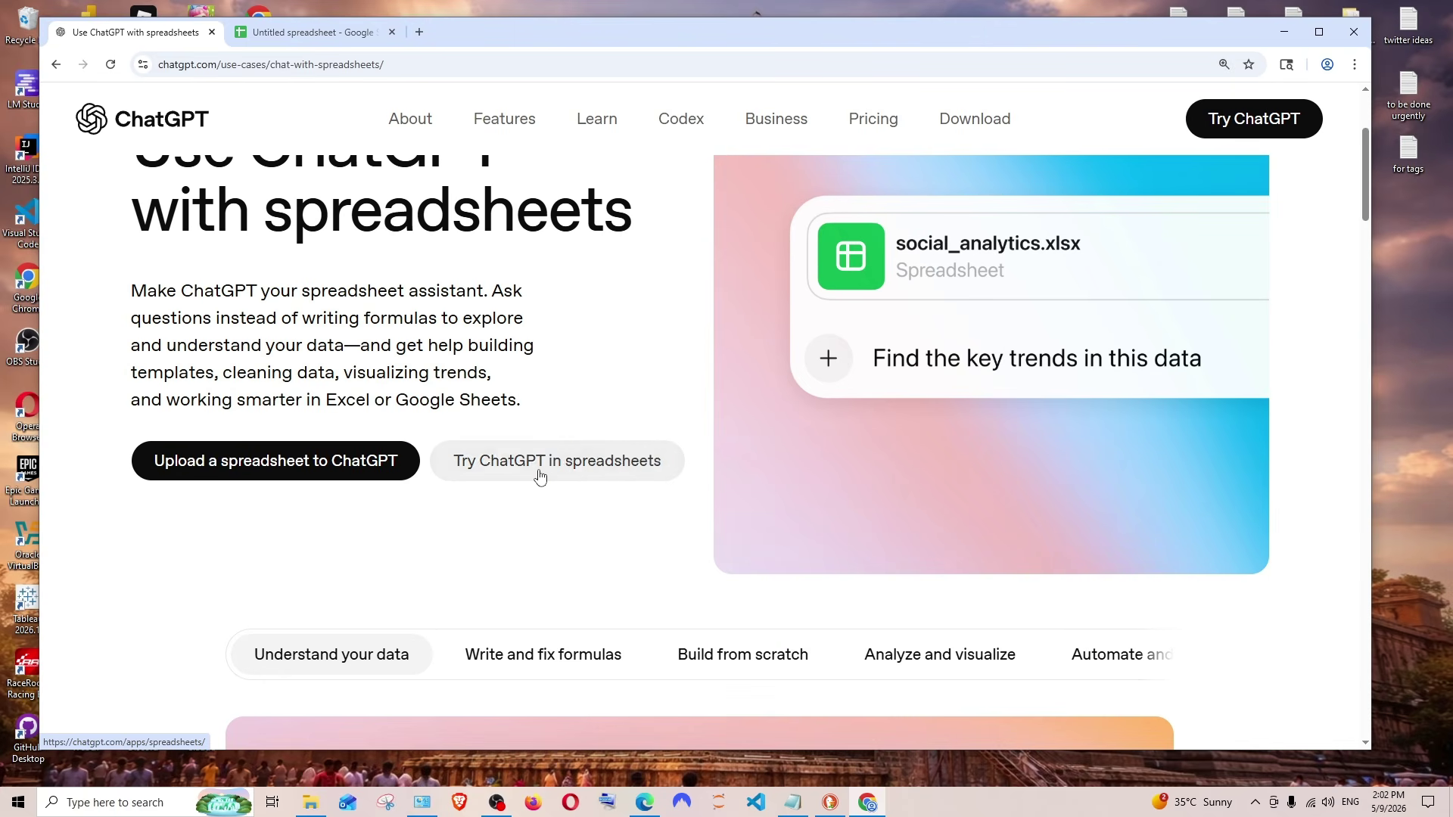
left_click(540, 475)
scroll(451, 475, "up", 1, "ctrl")
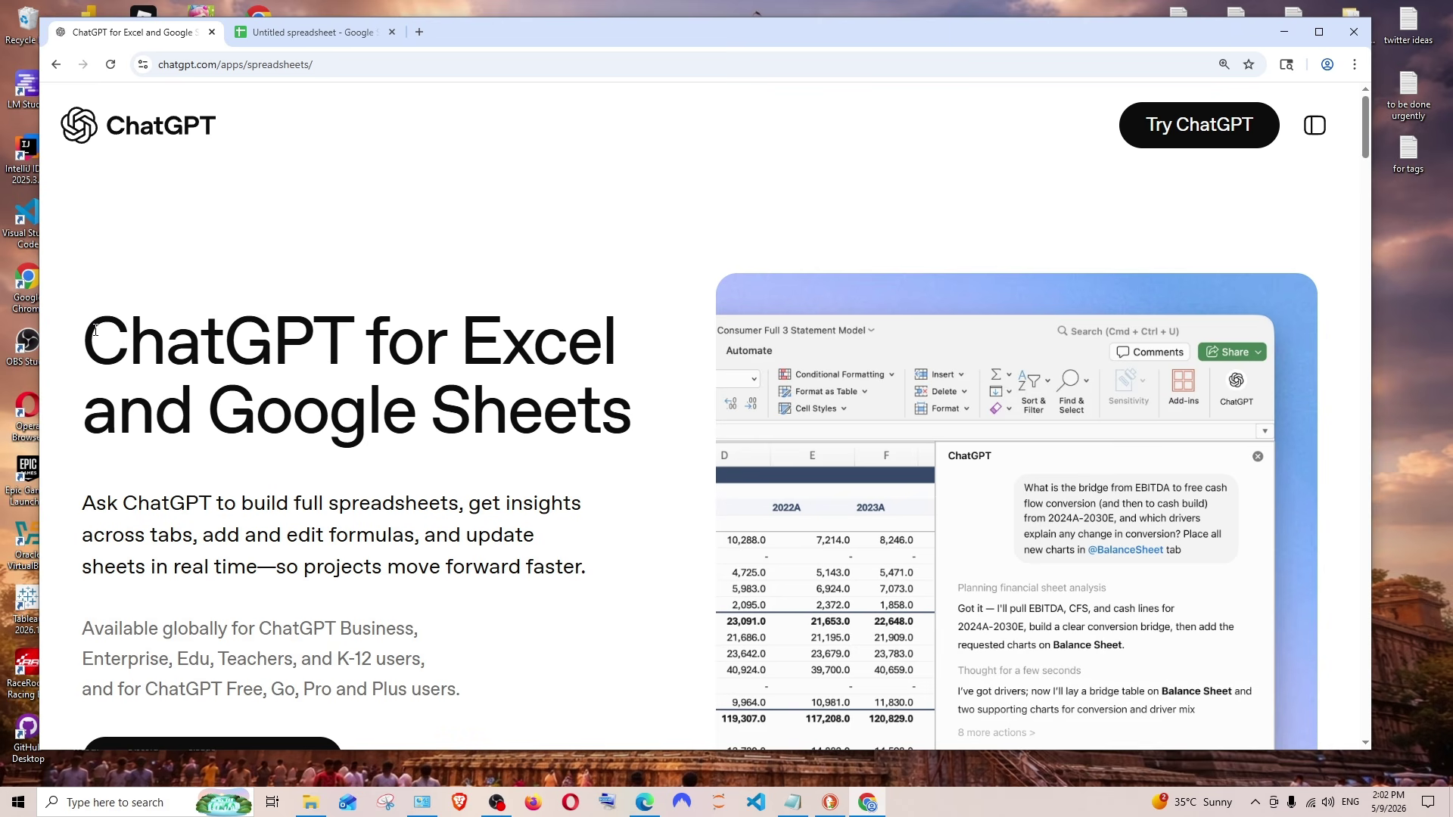
Find the instructions for getting ChatGPT for Google Sheets on the ChatGPT for Excel and Google Sheets page.
left_click_drag(95, 331, 566, 342)
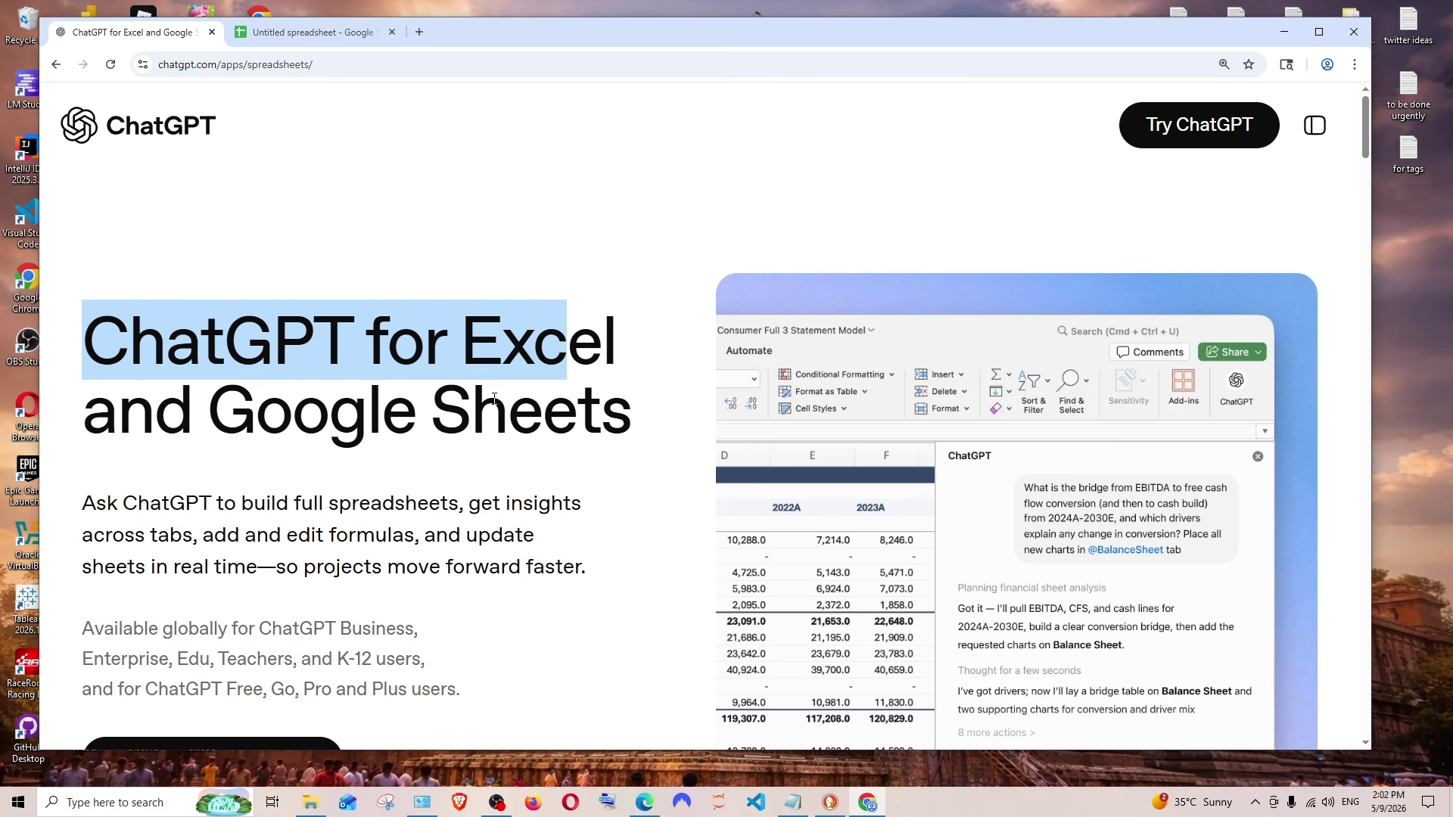
scroll(480, 321, "down", 15)
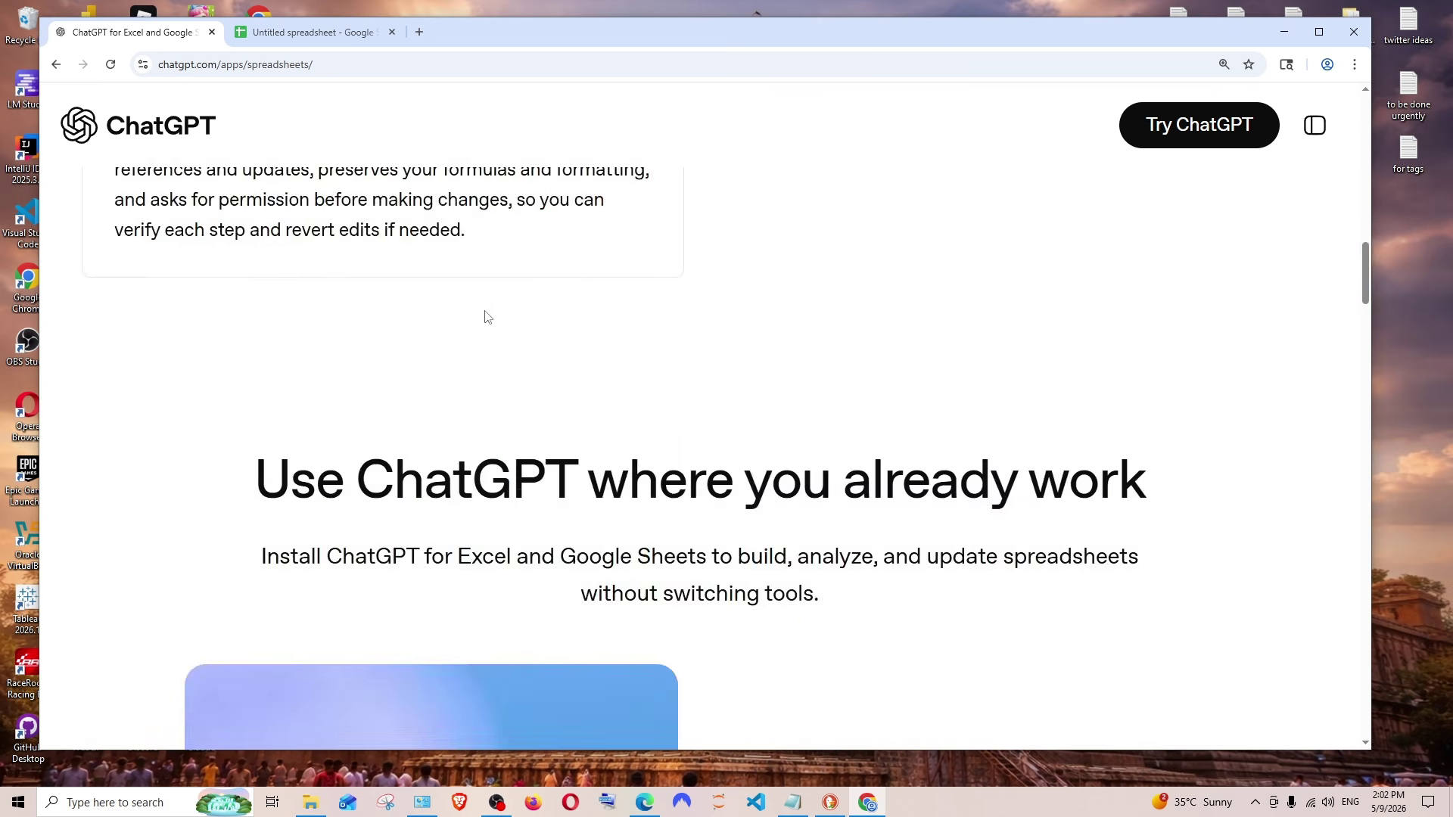
scroll(485, 317, "down", 5)
scroll(485, 317, "up", 3)
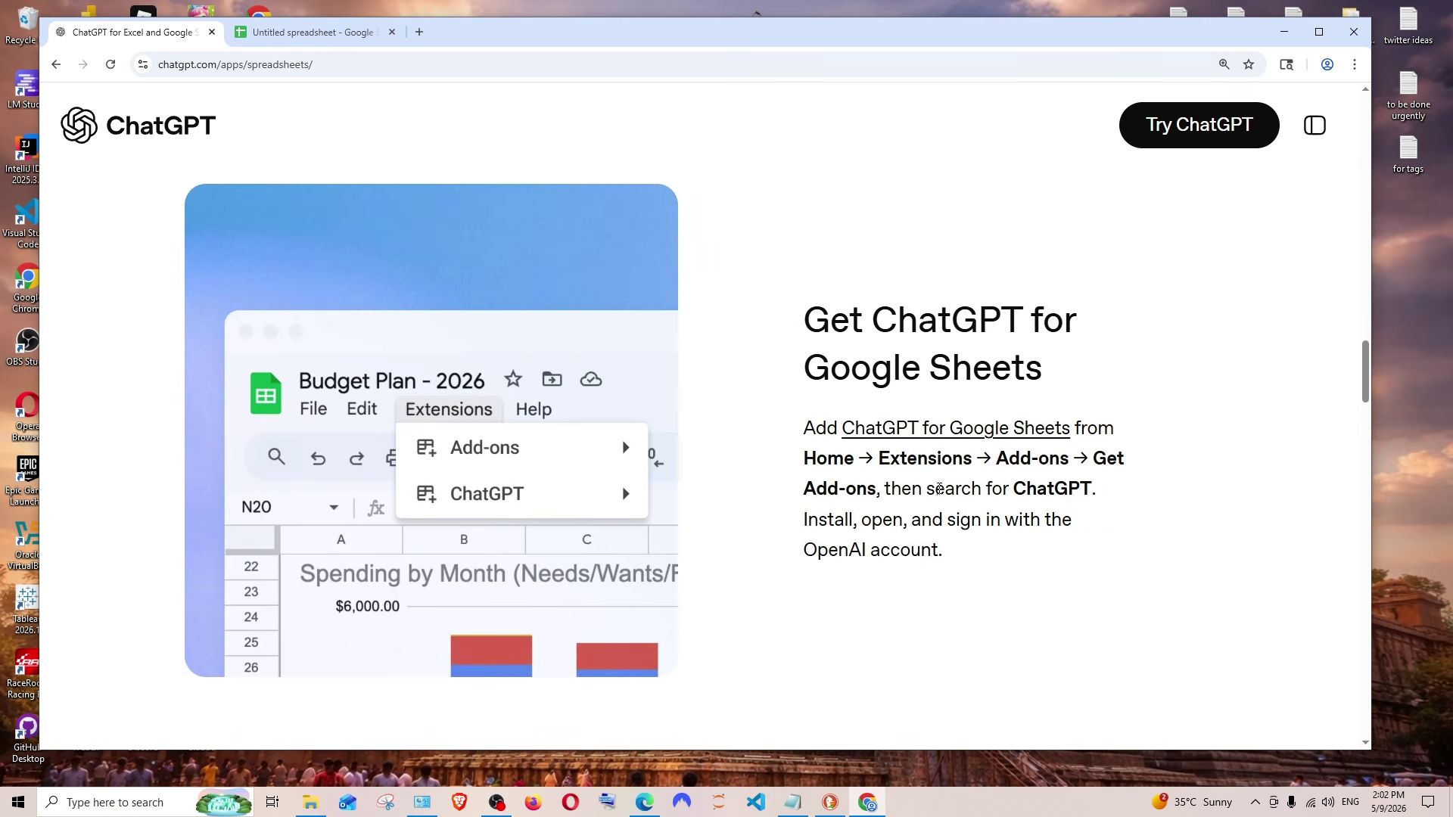
Switch to the untitled spreadsheet in Google Sheets and open the marketplace for getting add-ons.
left_click(316, 32)
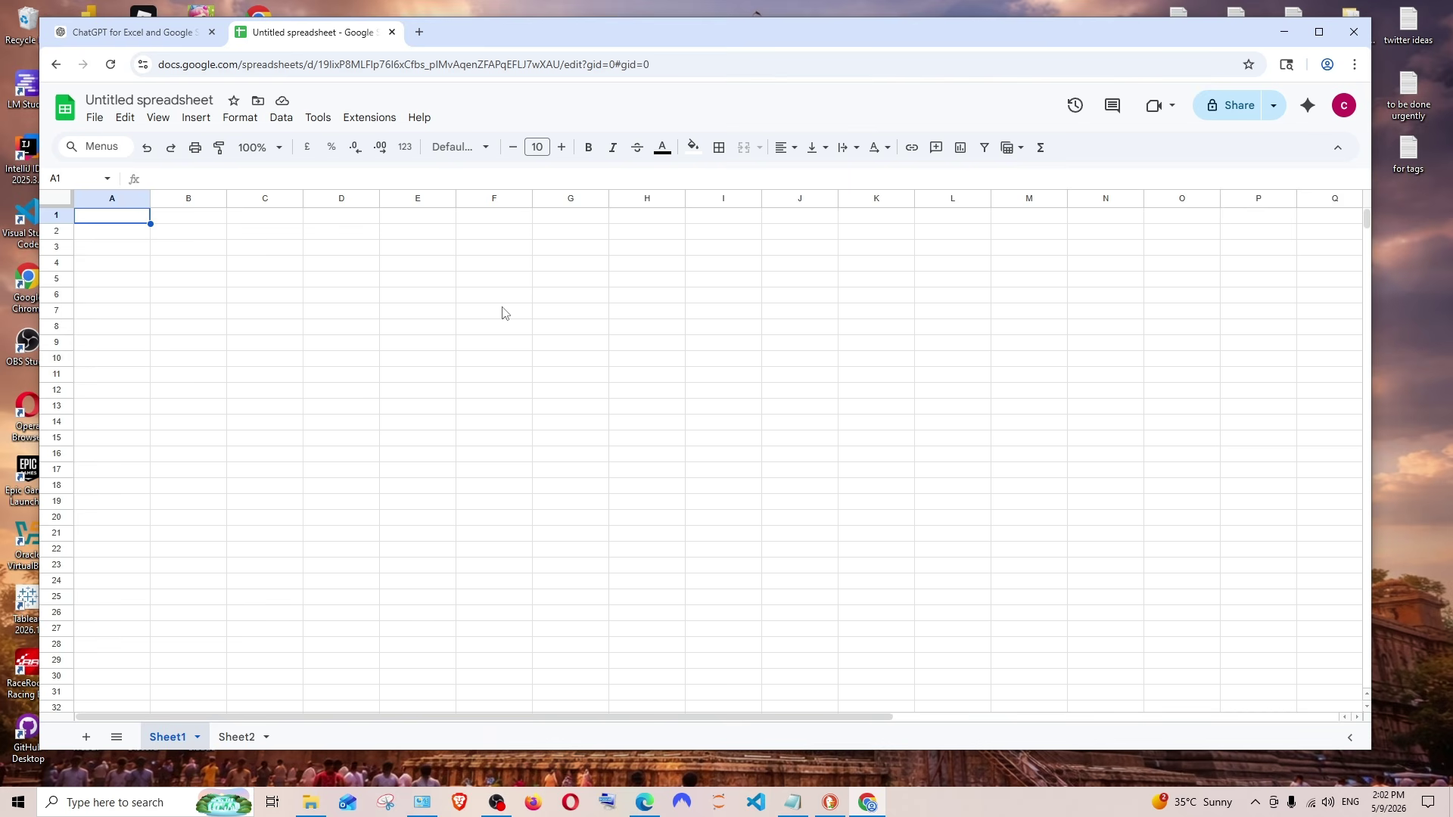
key("ctrl+plus")
key("ctrl+plus")
key("ctrl+plus")
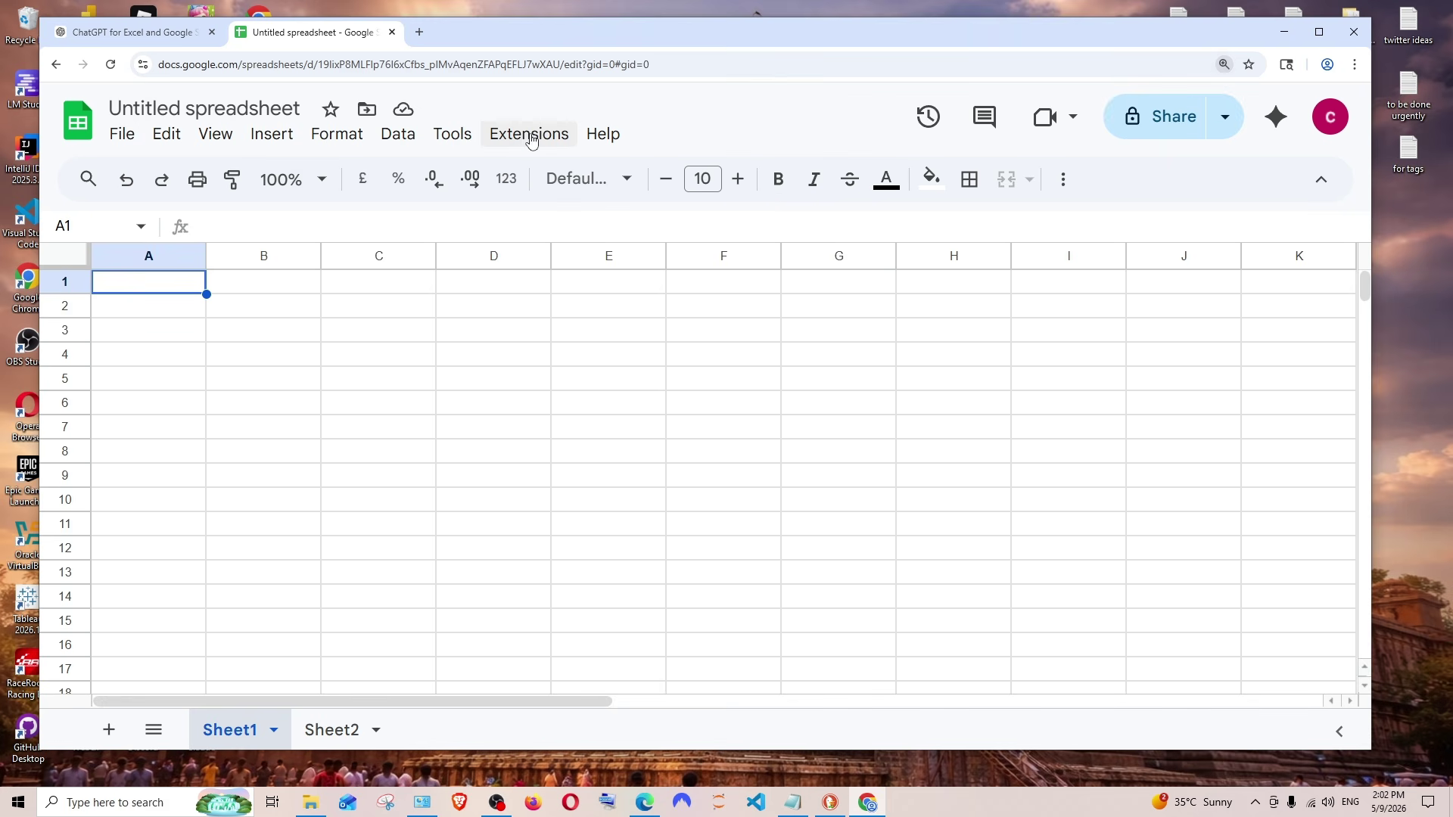
left_click(530, 138)
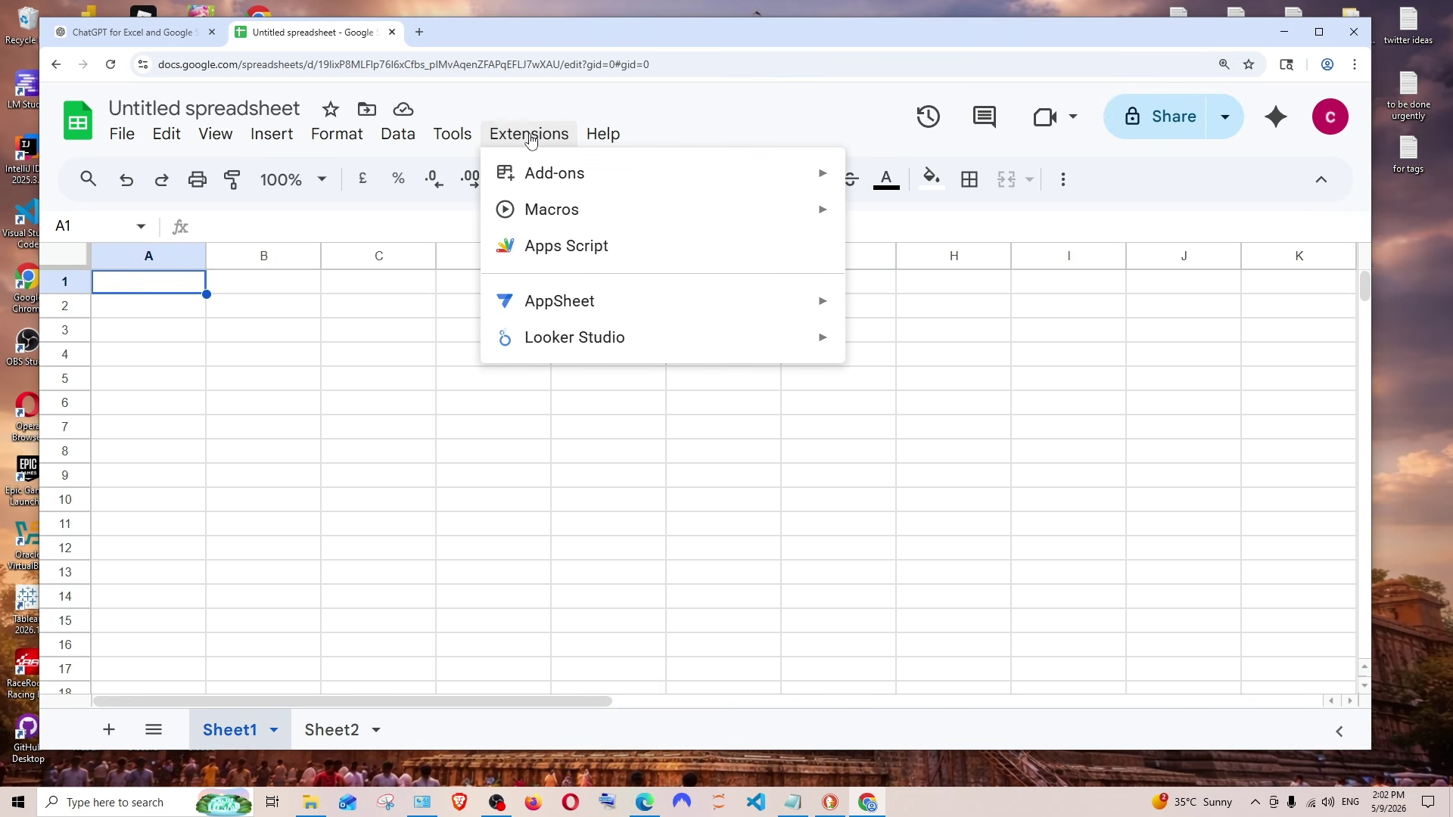
mouse_move(588, 179)
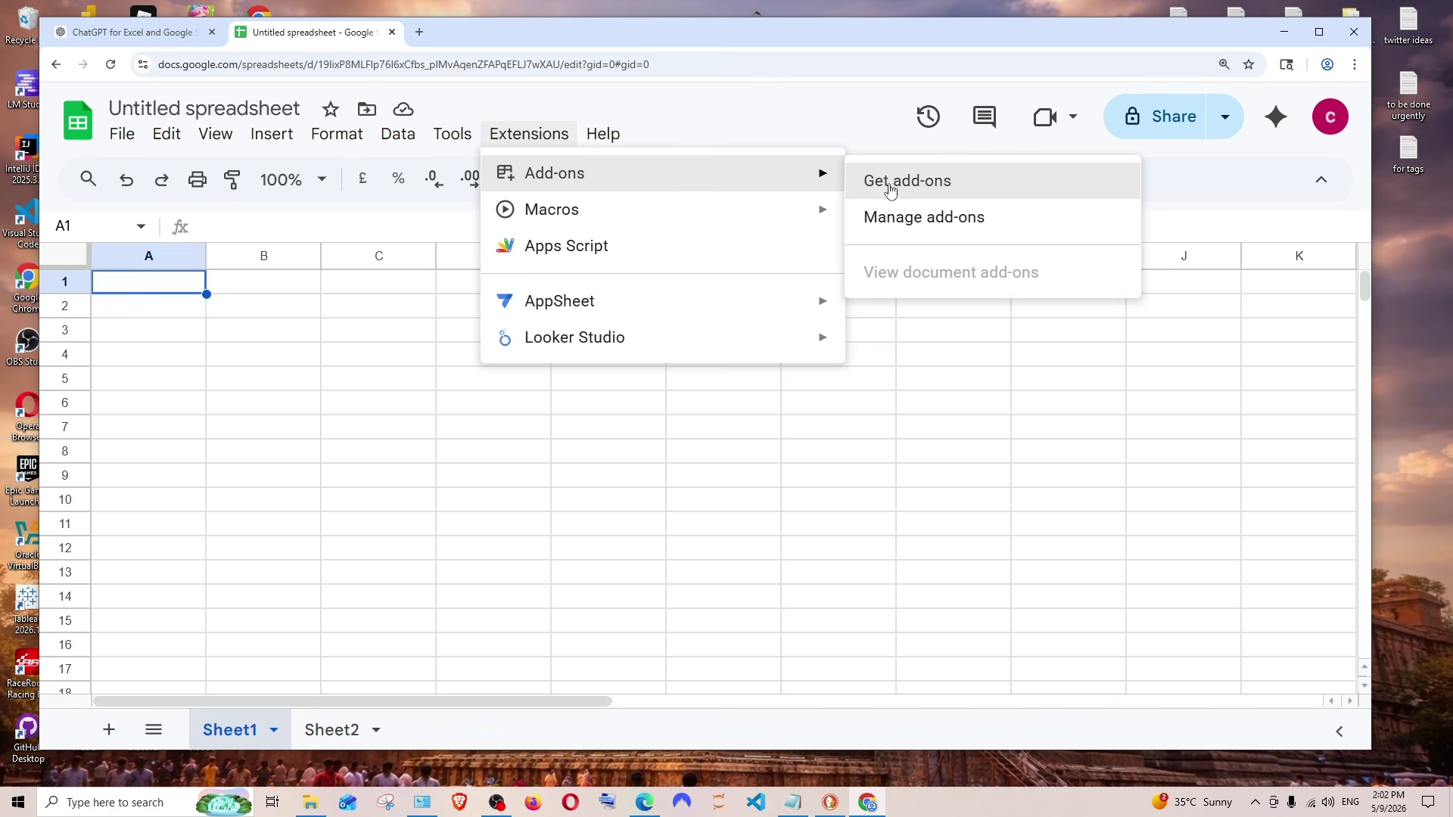
Reread the Google Sheets add-on installation instructions on the ChatGPT page.
key("ctrl+Tab")
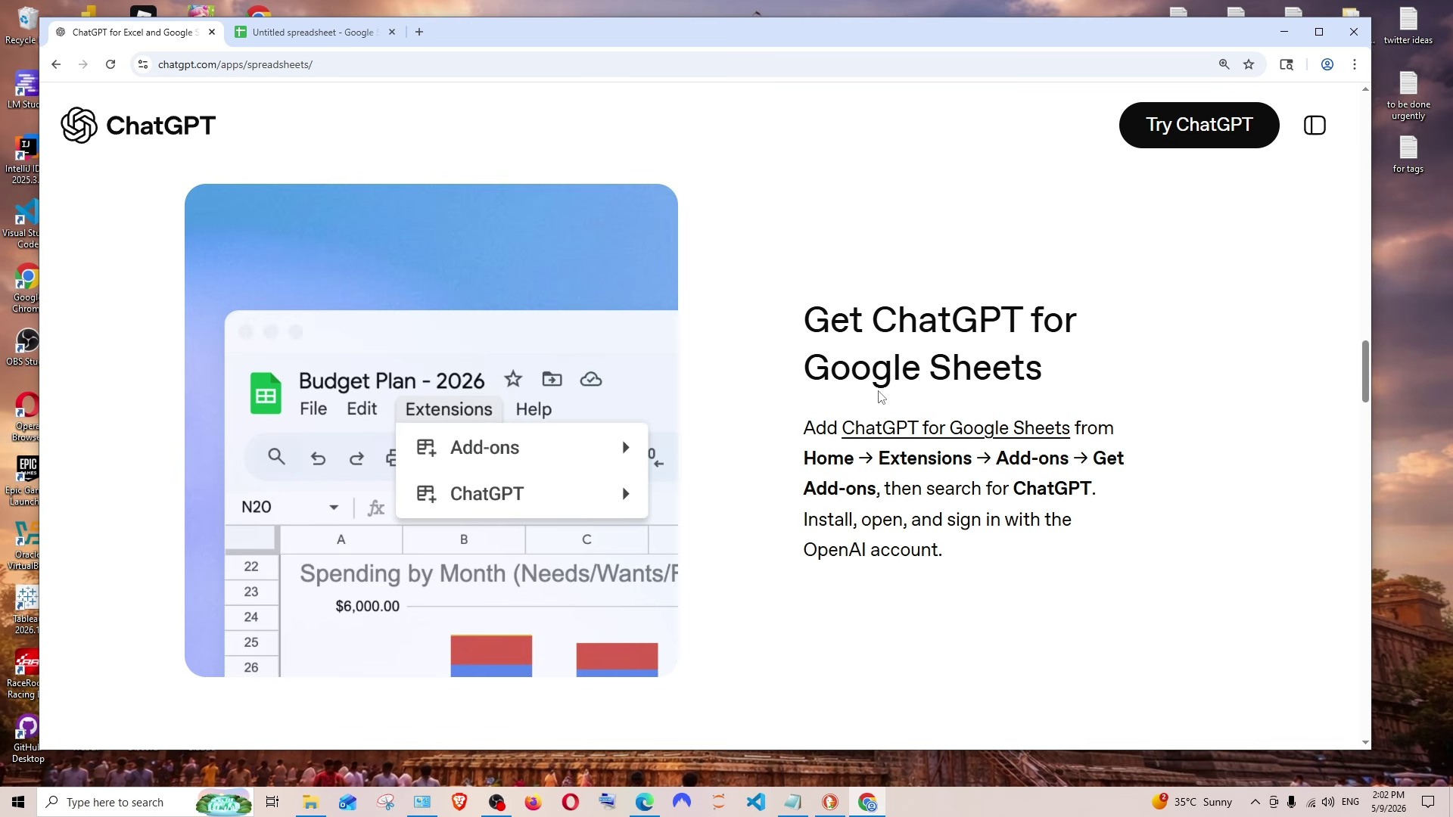
left_click_drag(793, 426, 1005, 539)
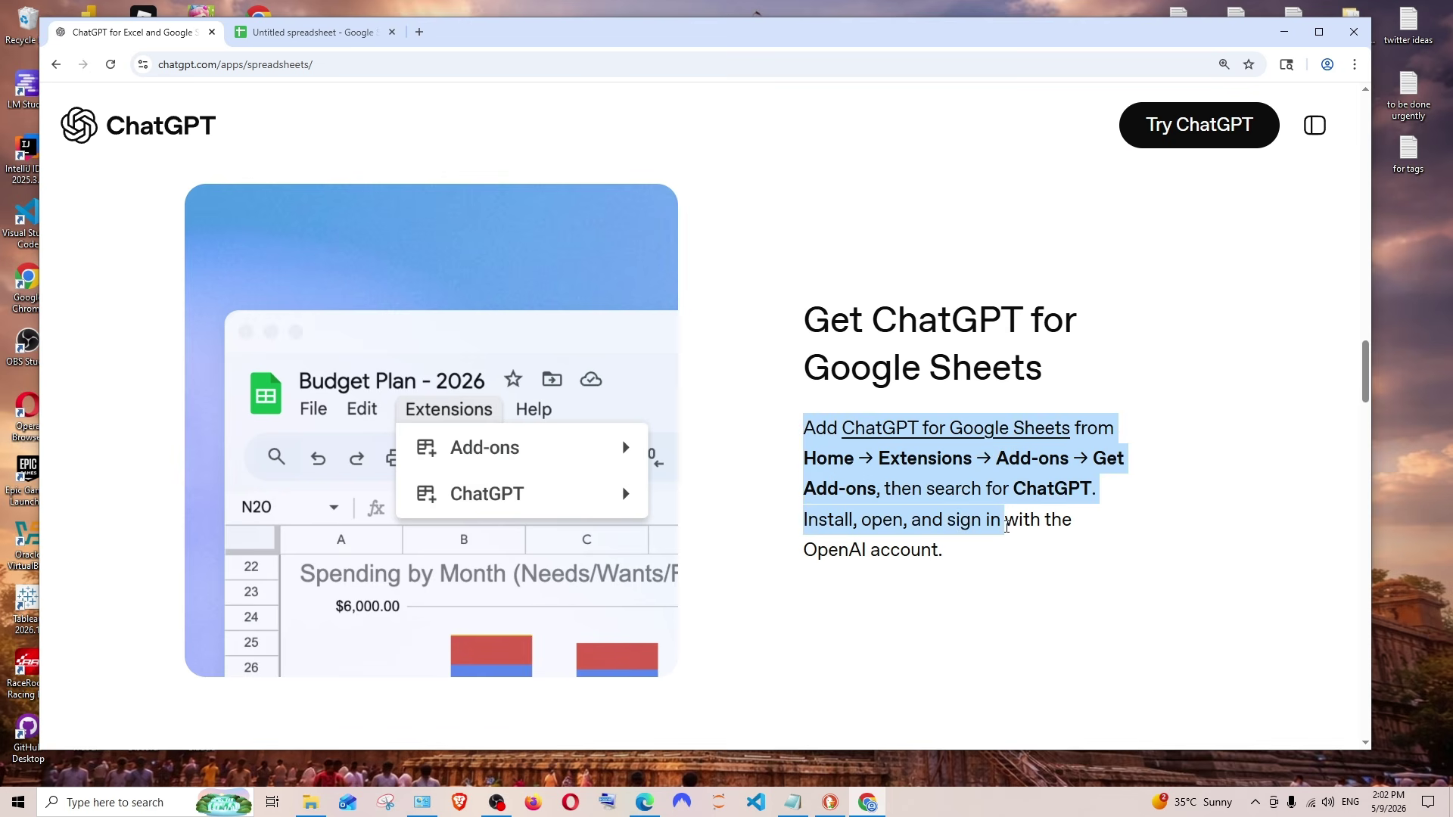
left_click(999, 580)
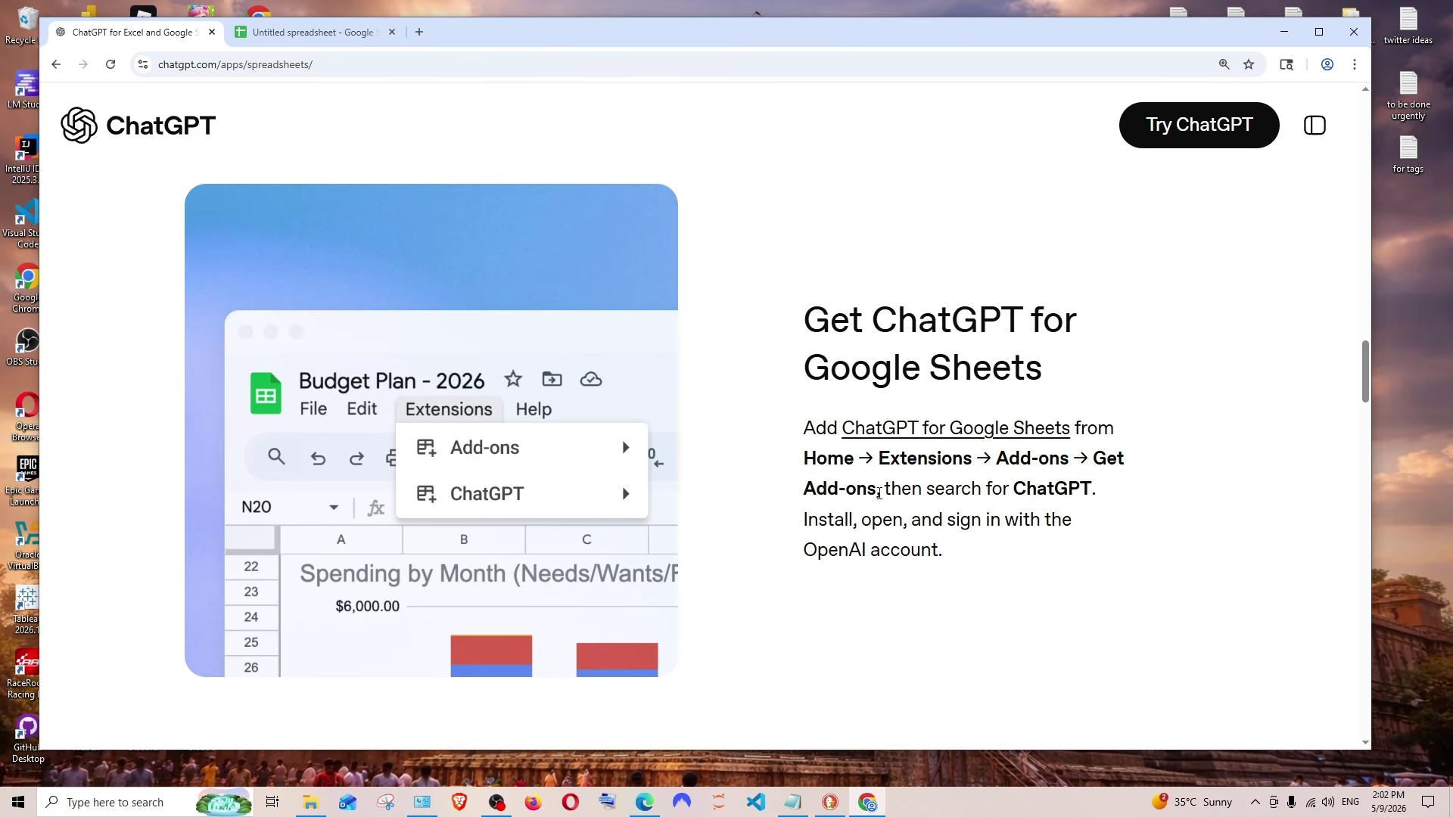
Search the spreadsheet's add-on marketplace for "chatGpt" and open the ChatGPT listing by OpenAI.
left_click(344, 34)
left_click(779, 179)
type("chatGpt")
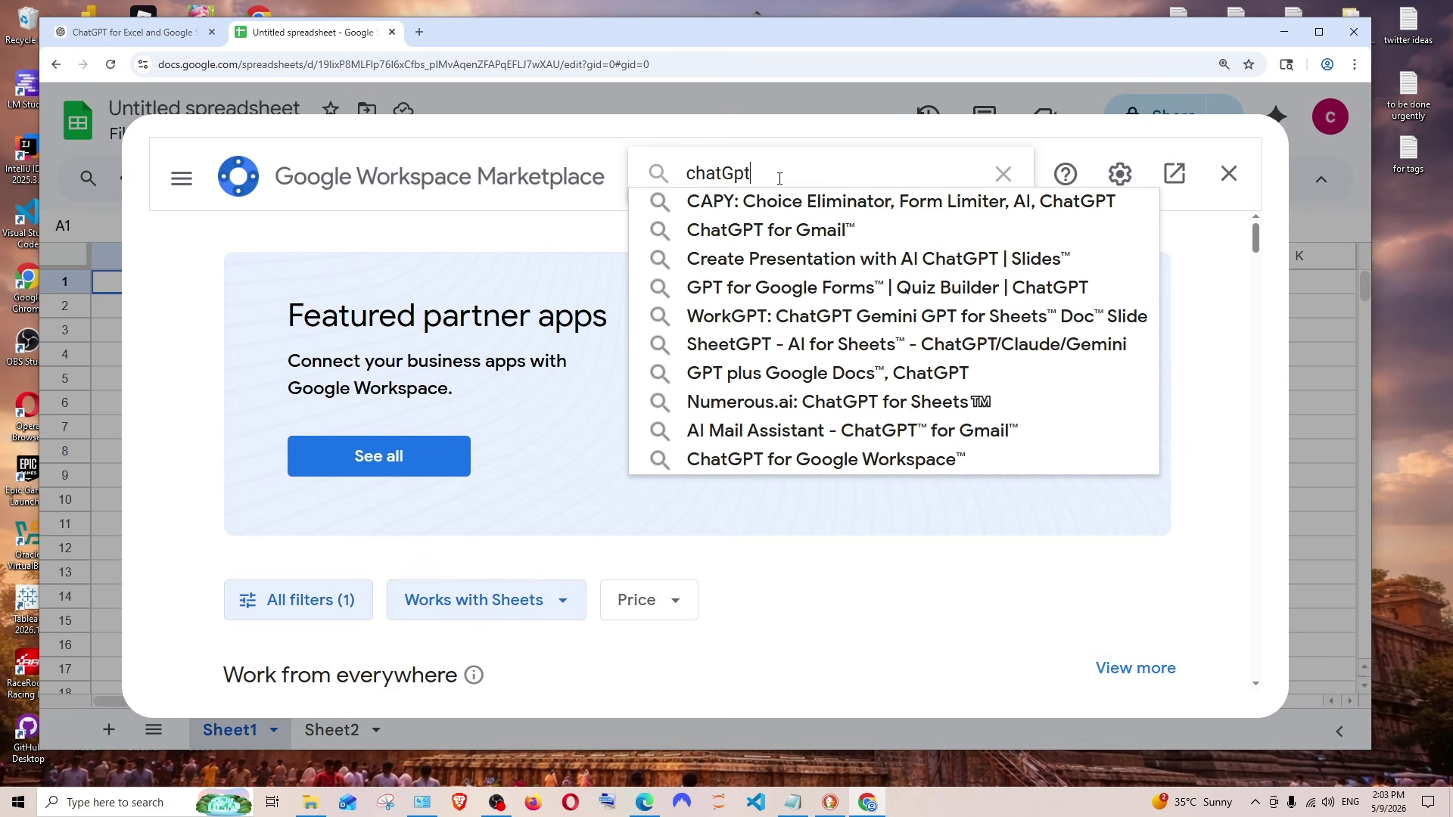
key("Return")
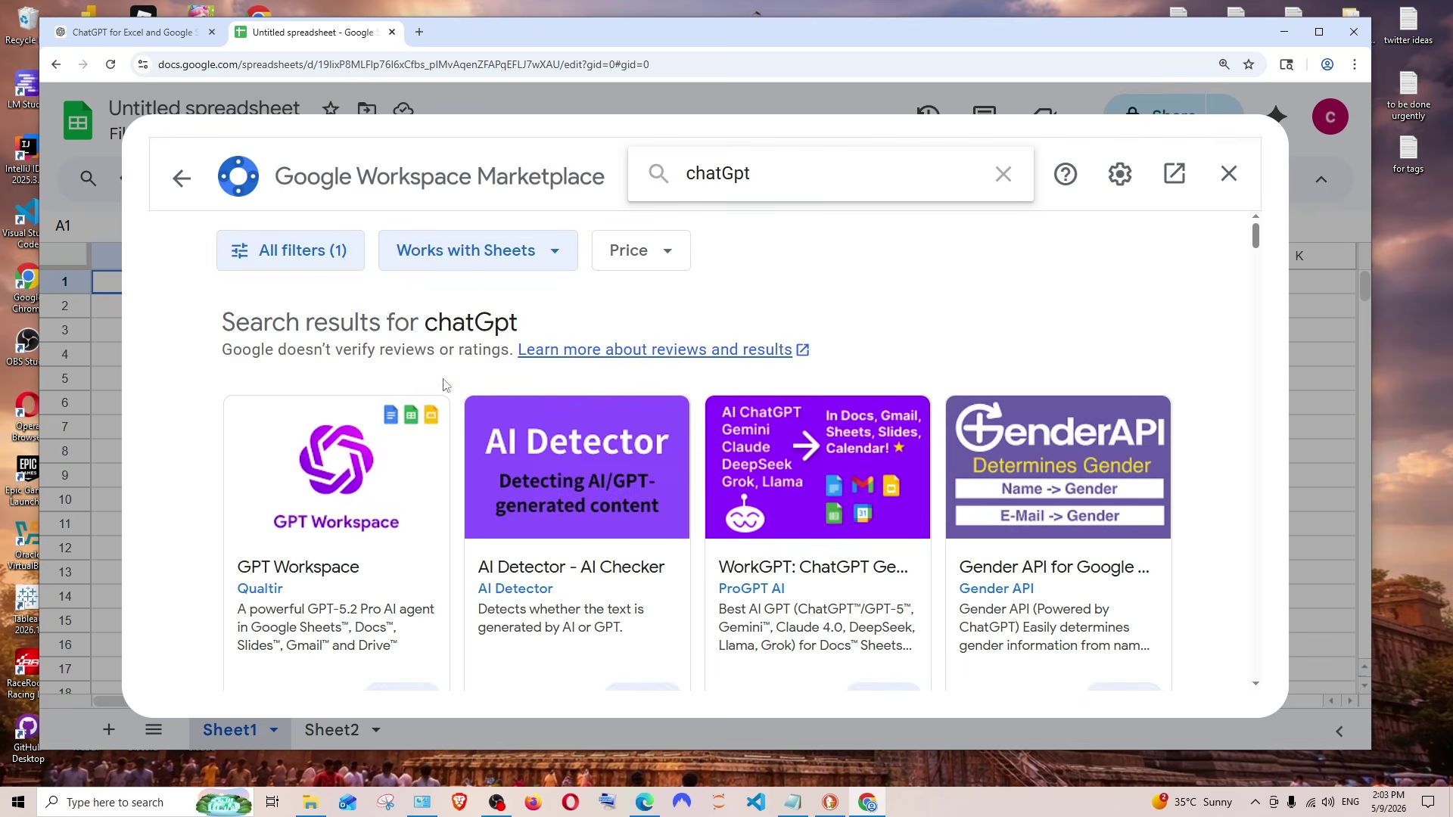
scroll(863, 362, "down", 10)
scroll(860, 362, "down", 2)
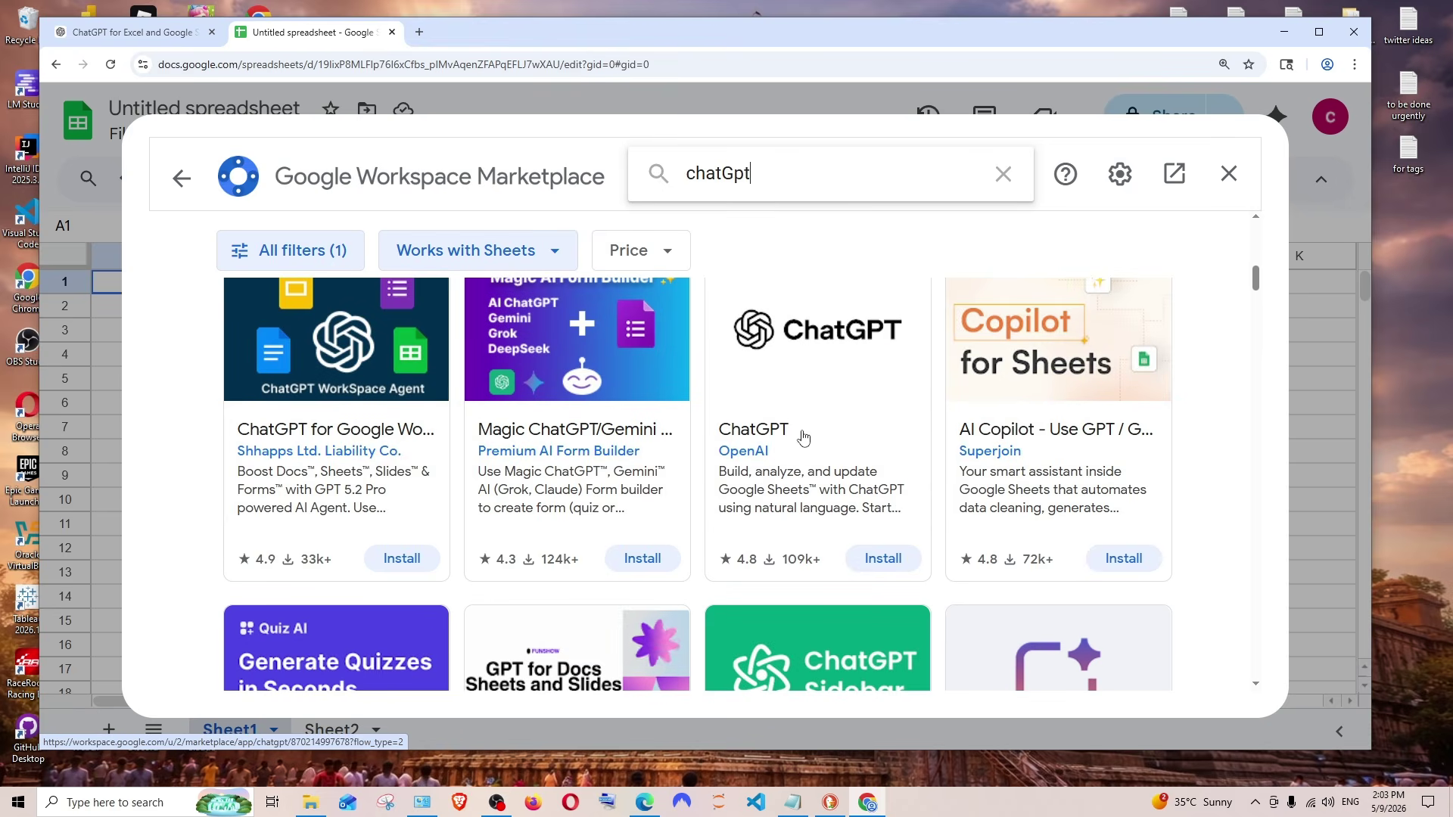
left_click(798, 363)
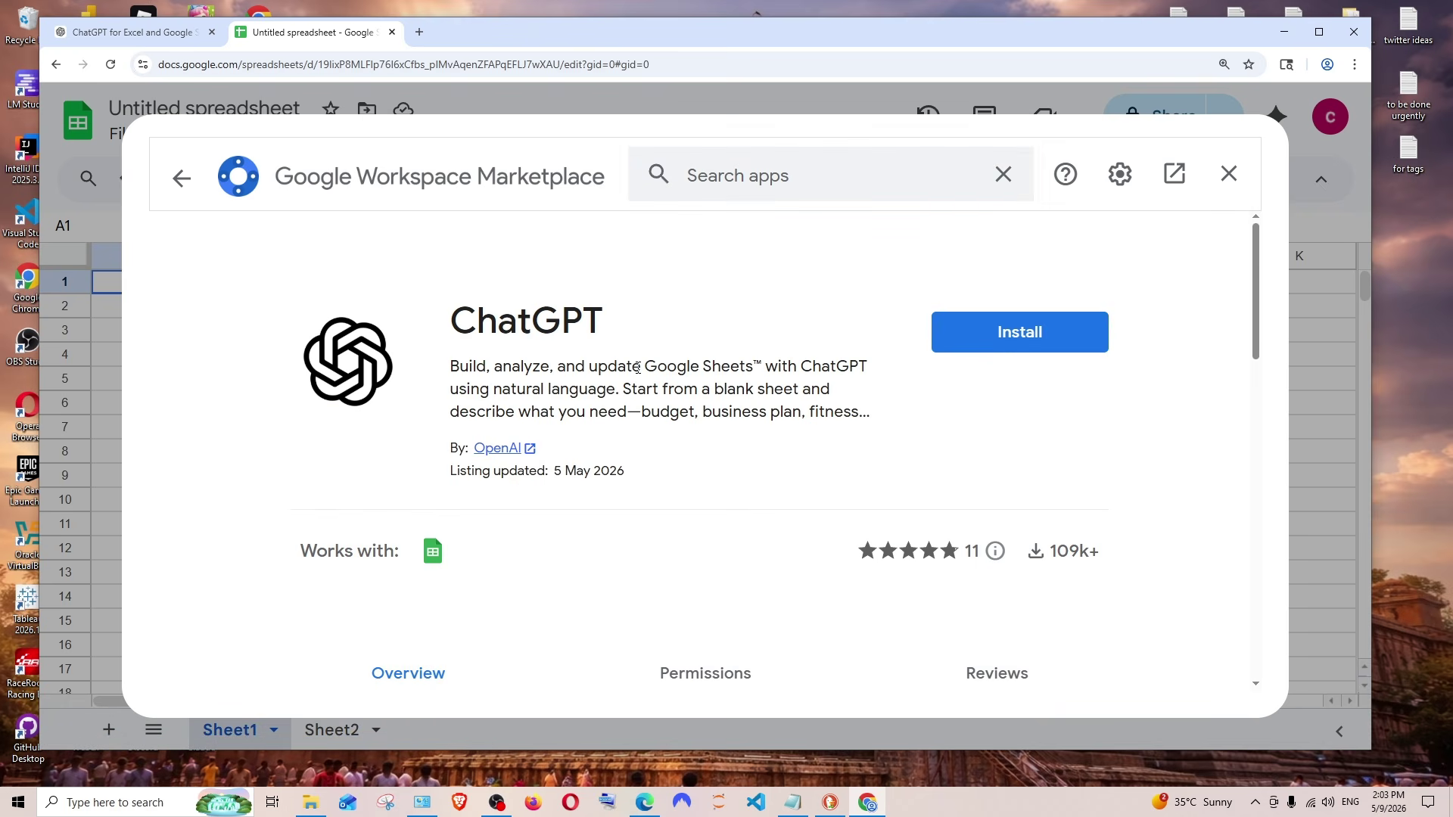
Return to the ChatGPT for Excel and Google Sheets page and follow its link to the ChatGPT marketplace listing.
left_click(172, 38)
scroll(661, 429, "up", 20)
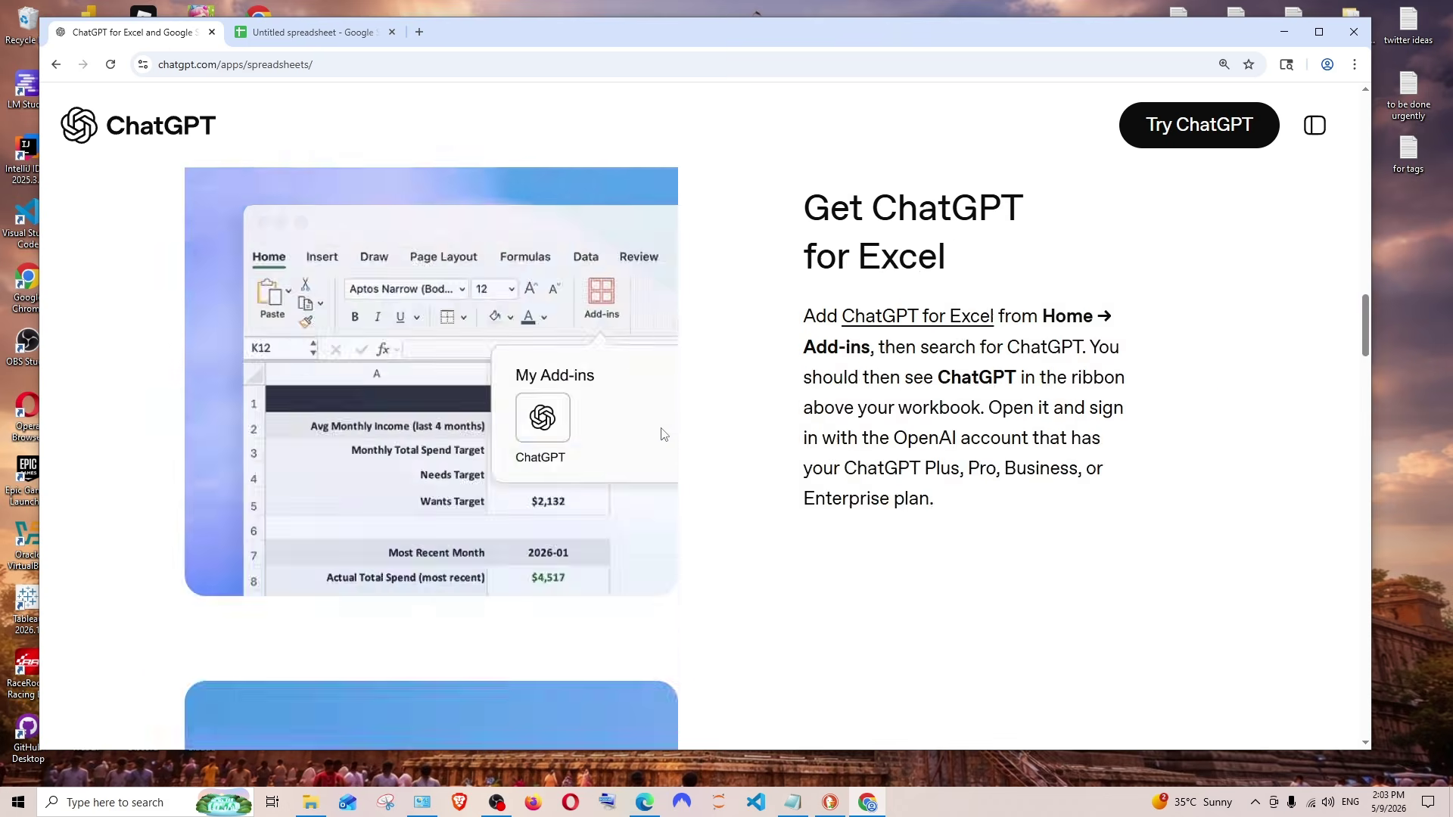
scroll(662, 434, "up", 5)
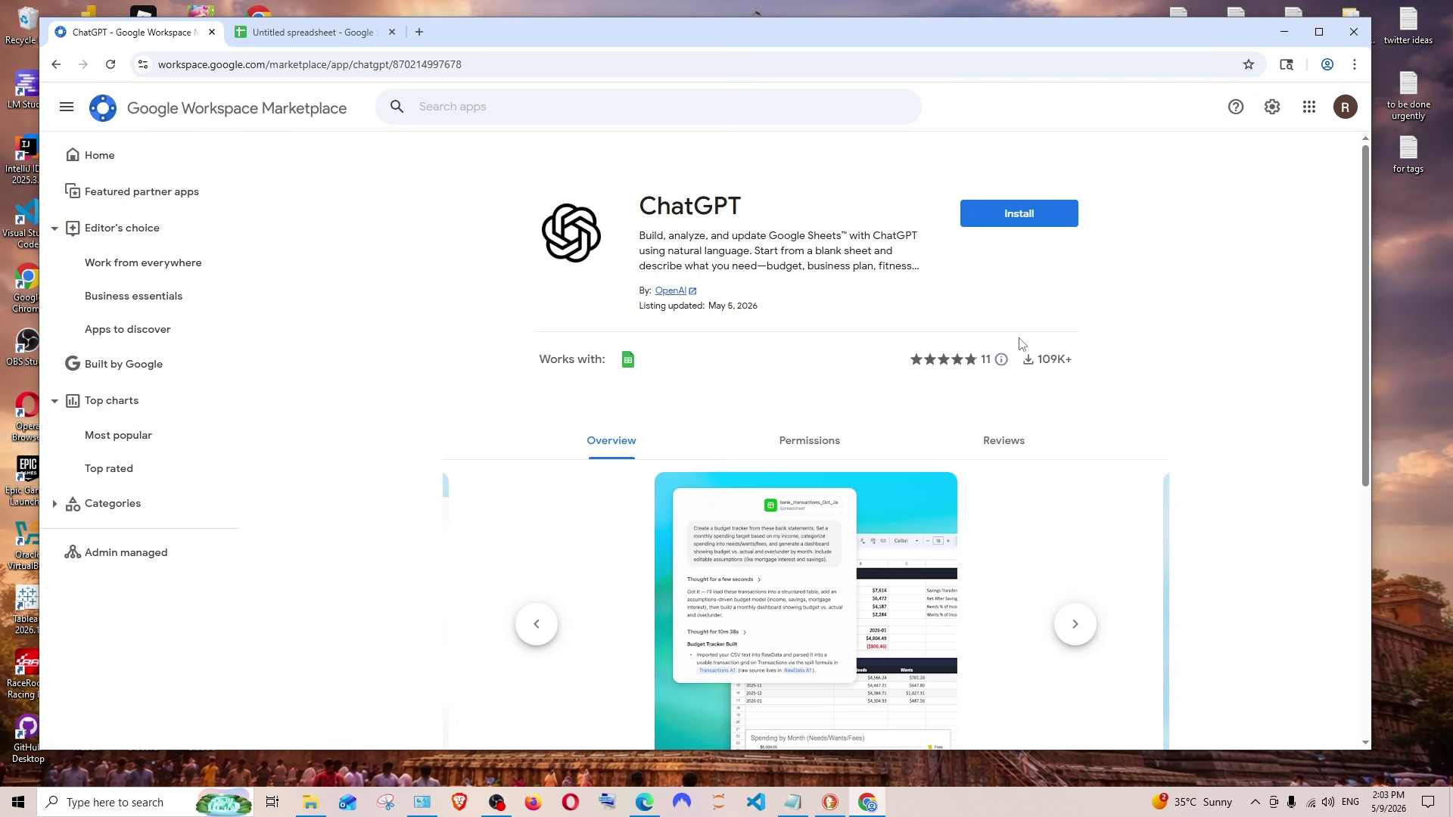
Install the ChatGPT add-on in the spreadsheet, signing in with Google and granting all requested access, and close the marketplace.
key("ctrl+Tab")
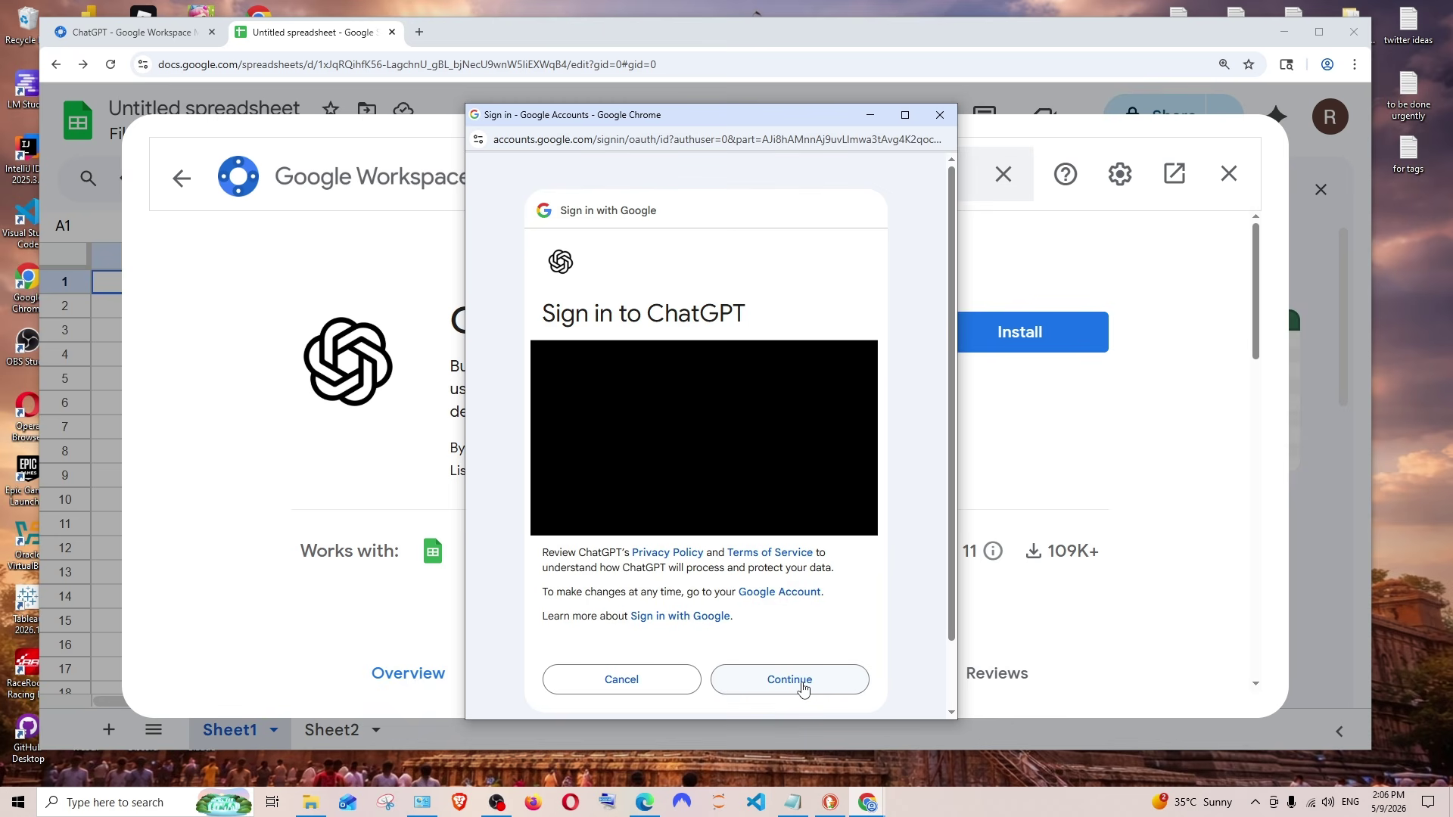
left_click(802, 685)
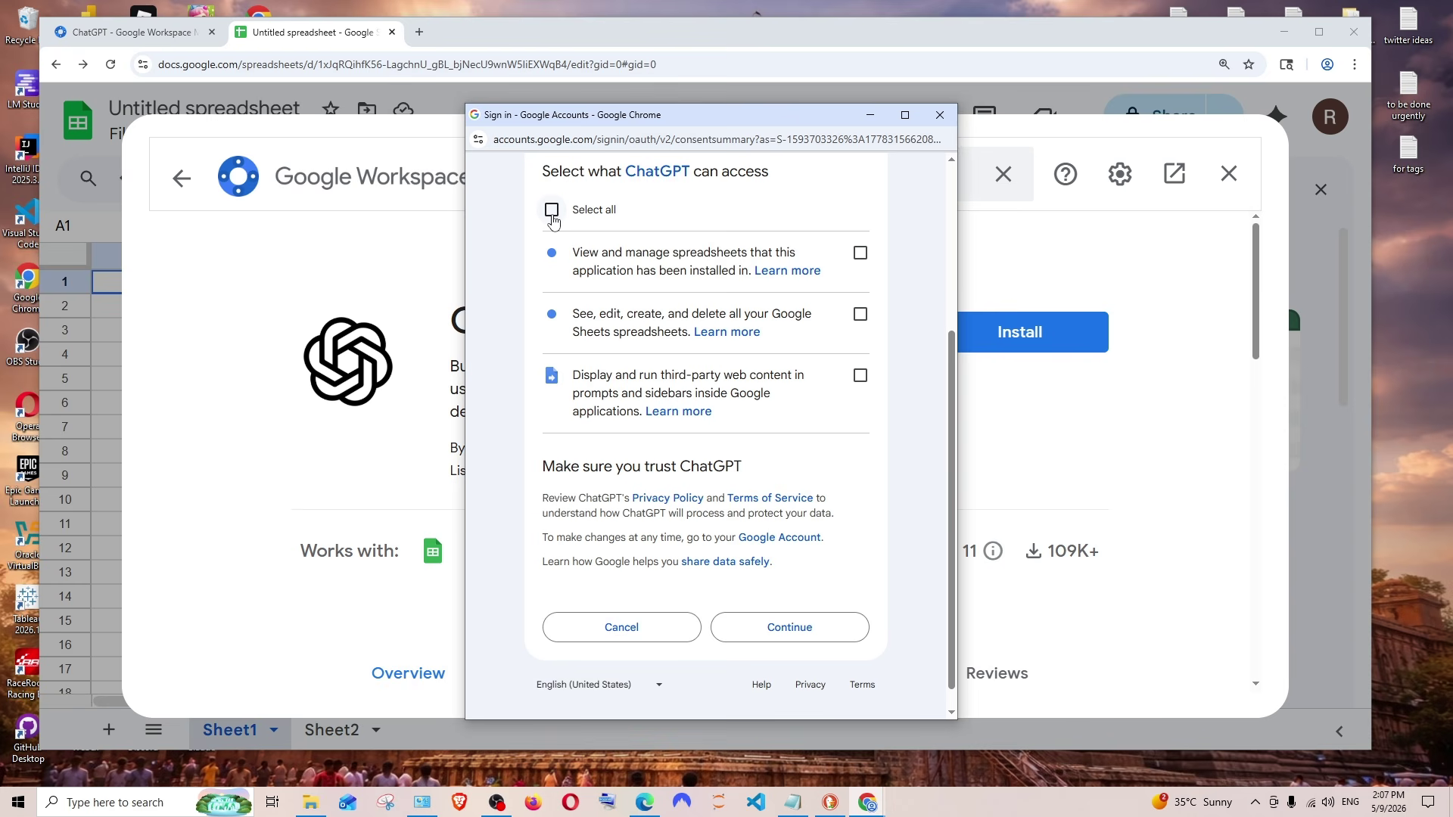
left_click(551, 212)
left_click(791, 628)
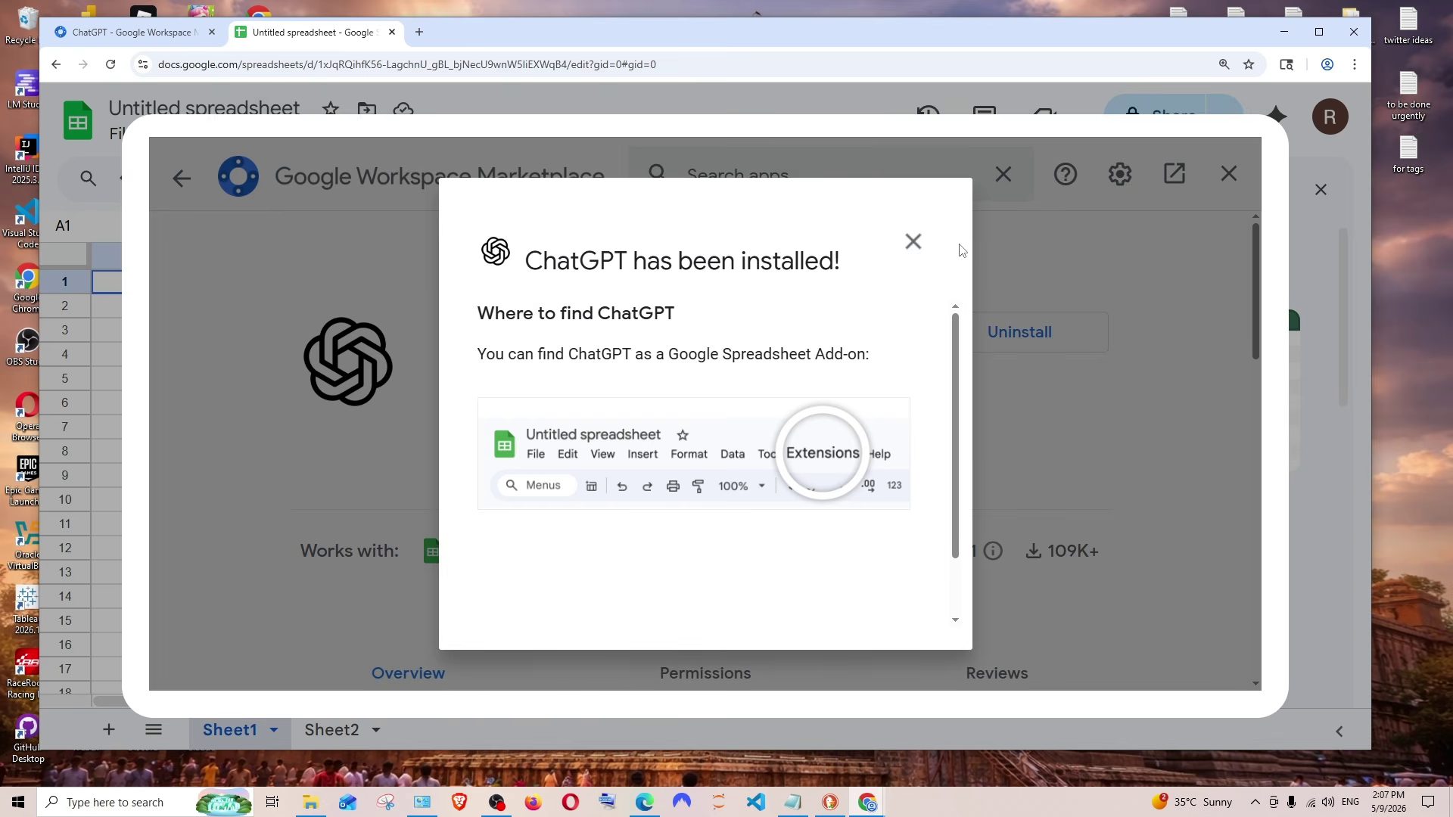
left_click(914, 242)
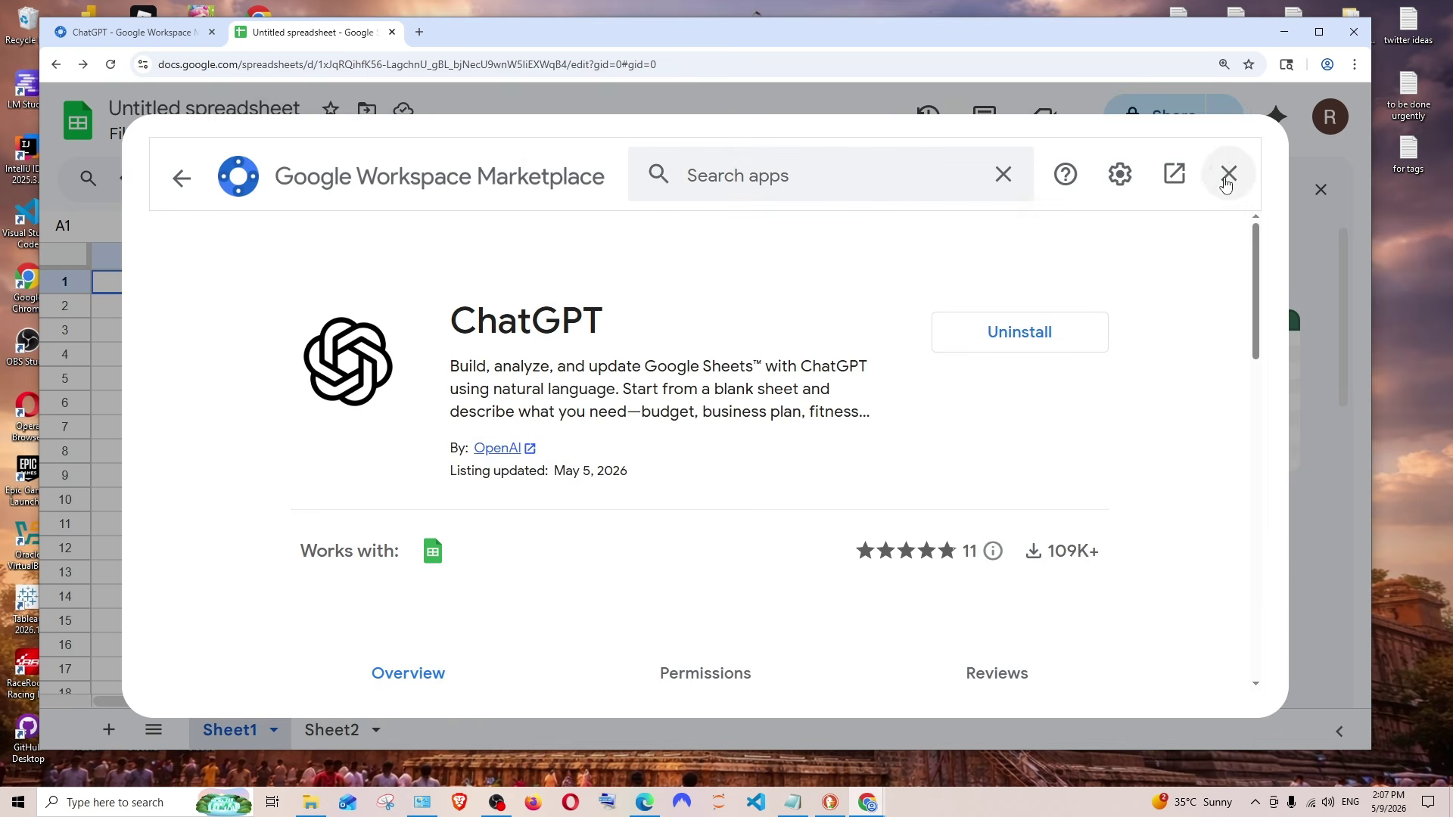
left_click(1229, 174)
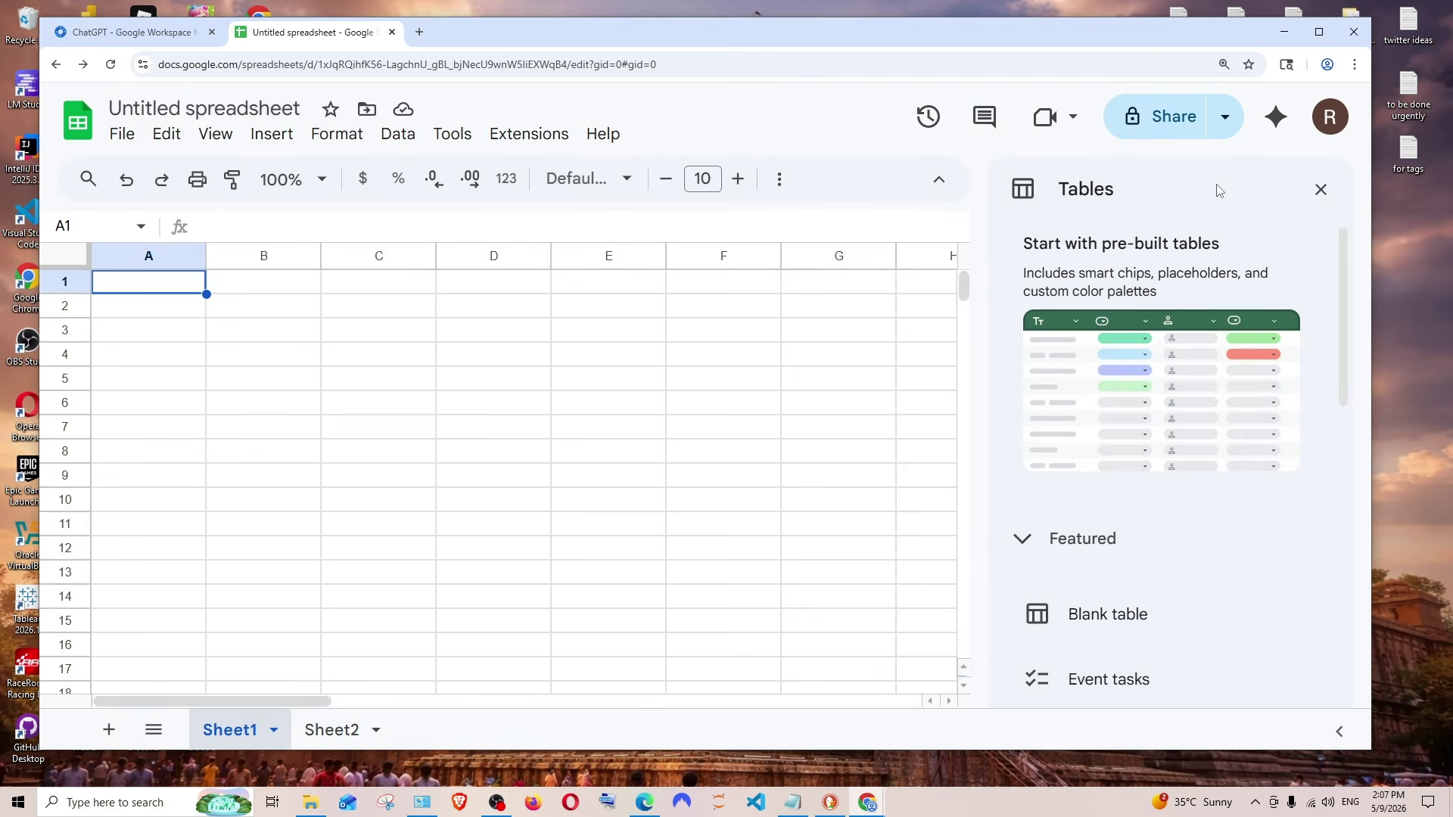
Open the sidebar of the installed ChatGPT extension in the spreadsheet.
left_click(545, 142)
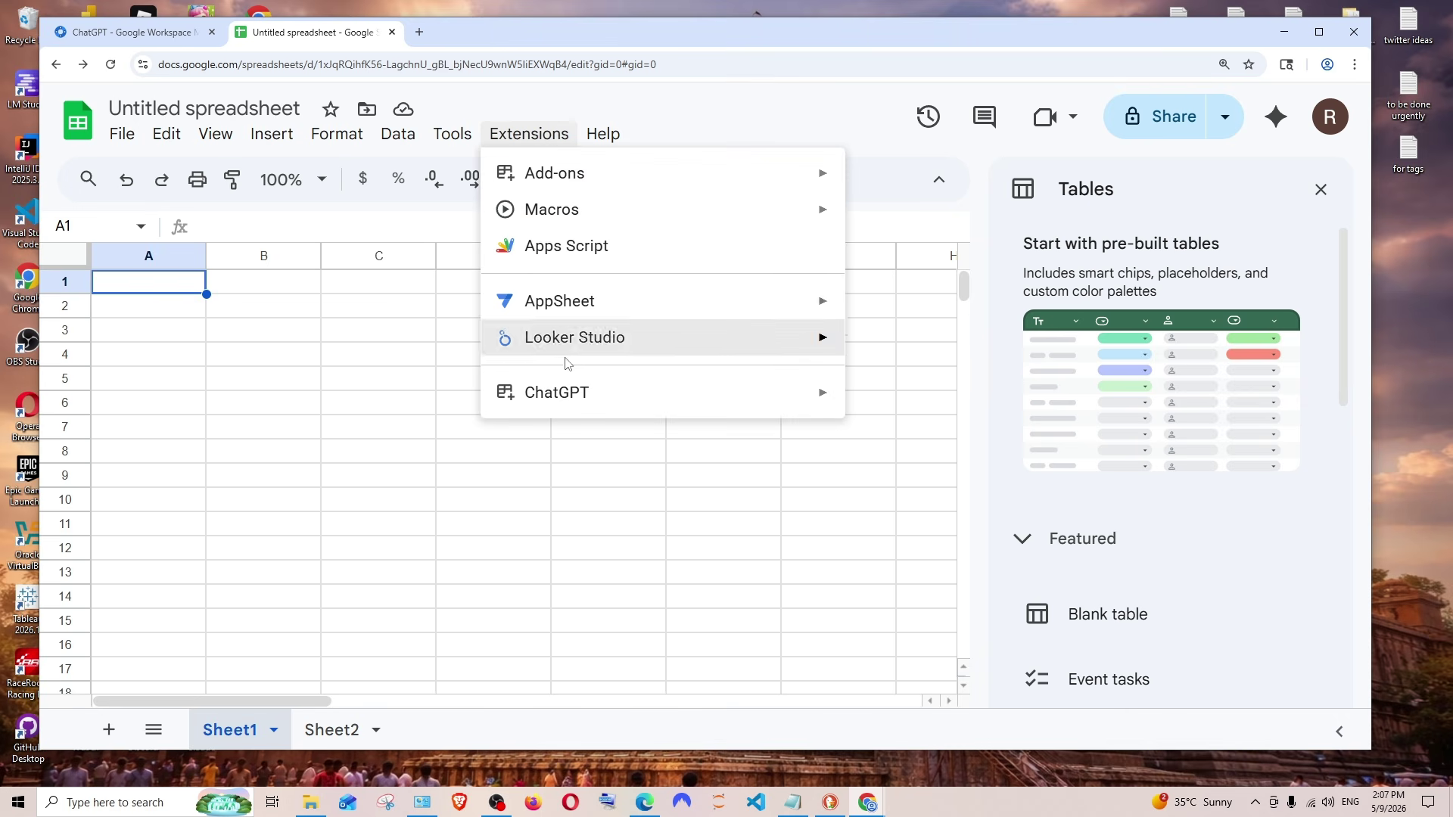
mouse_move(616, 407)
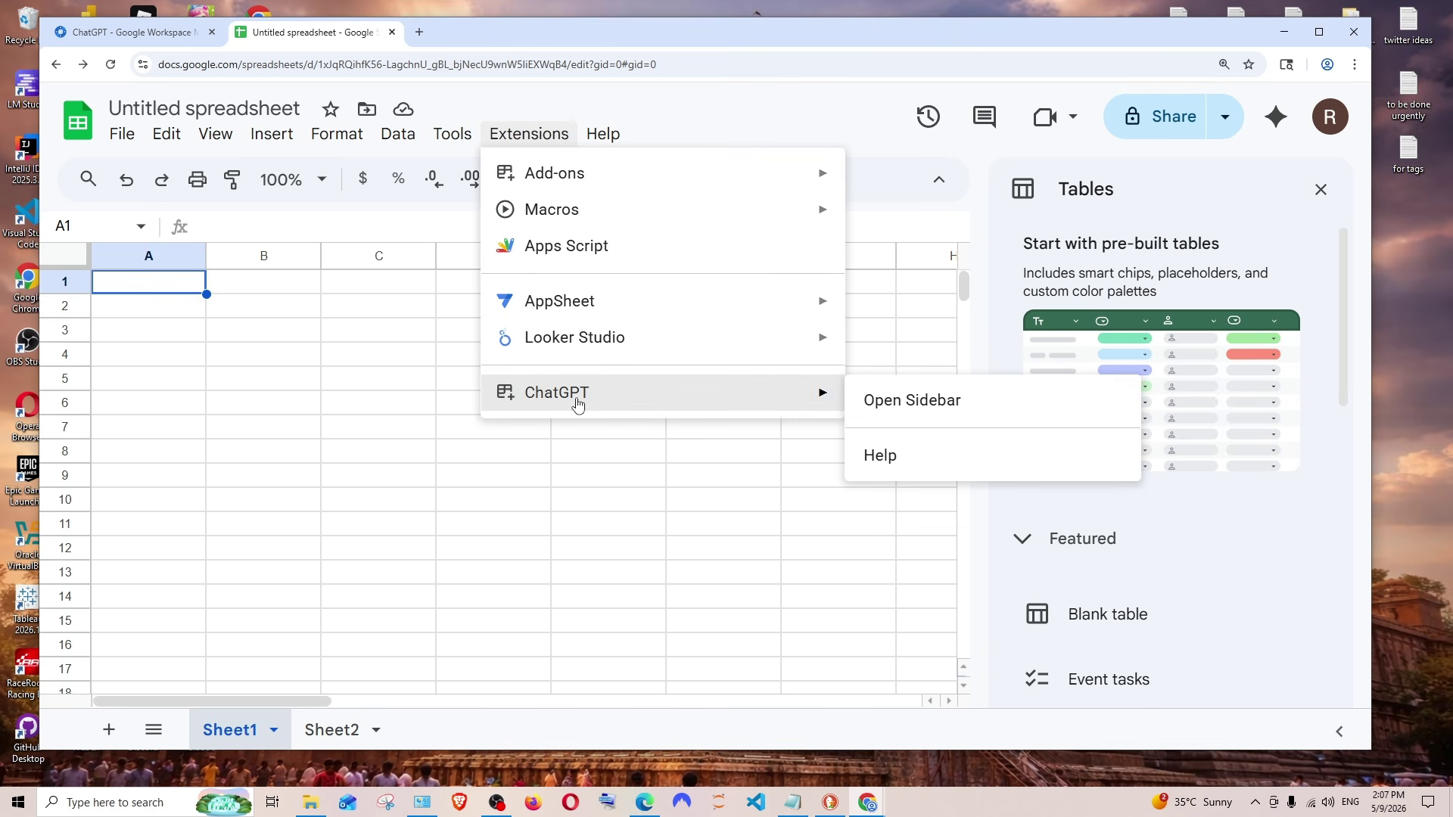
left_click(902, 402)
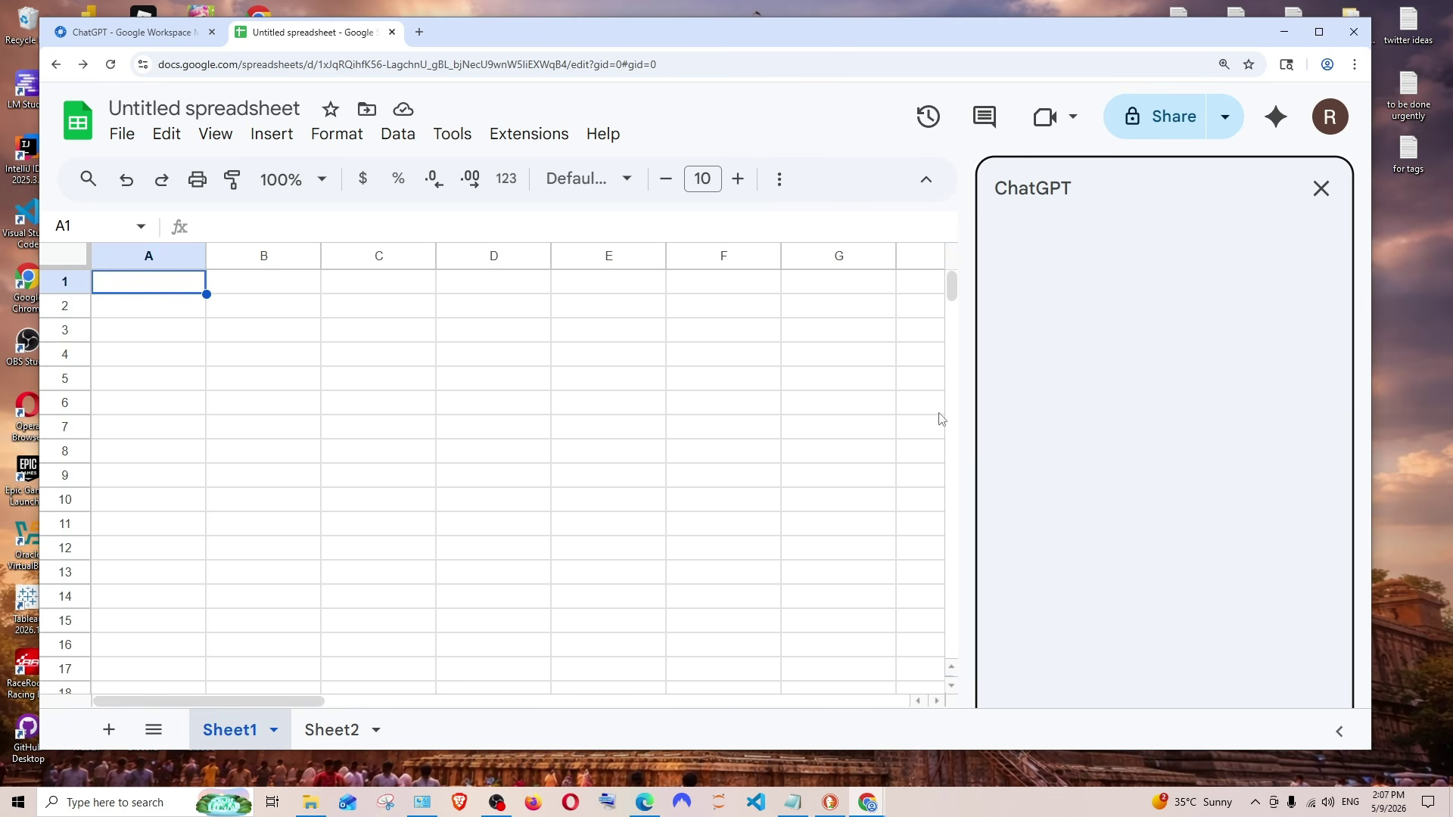
key("ctrl+minus")
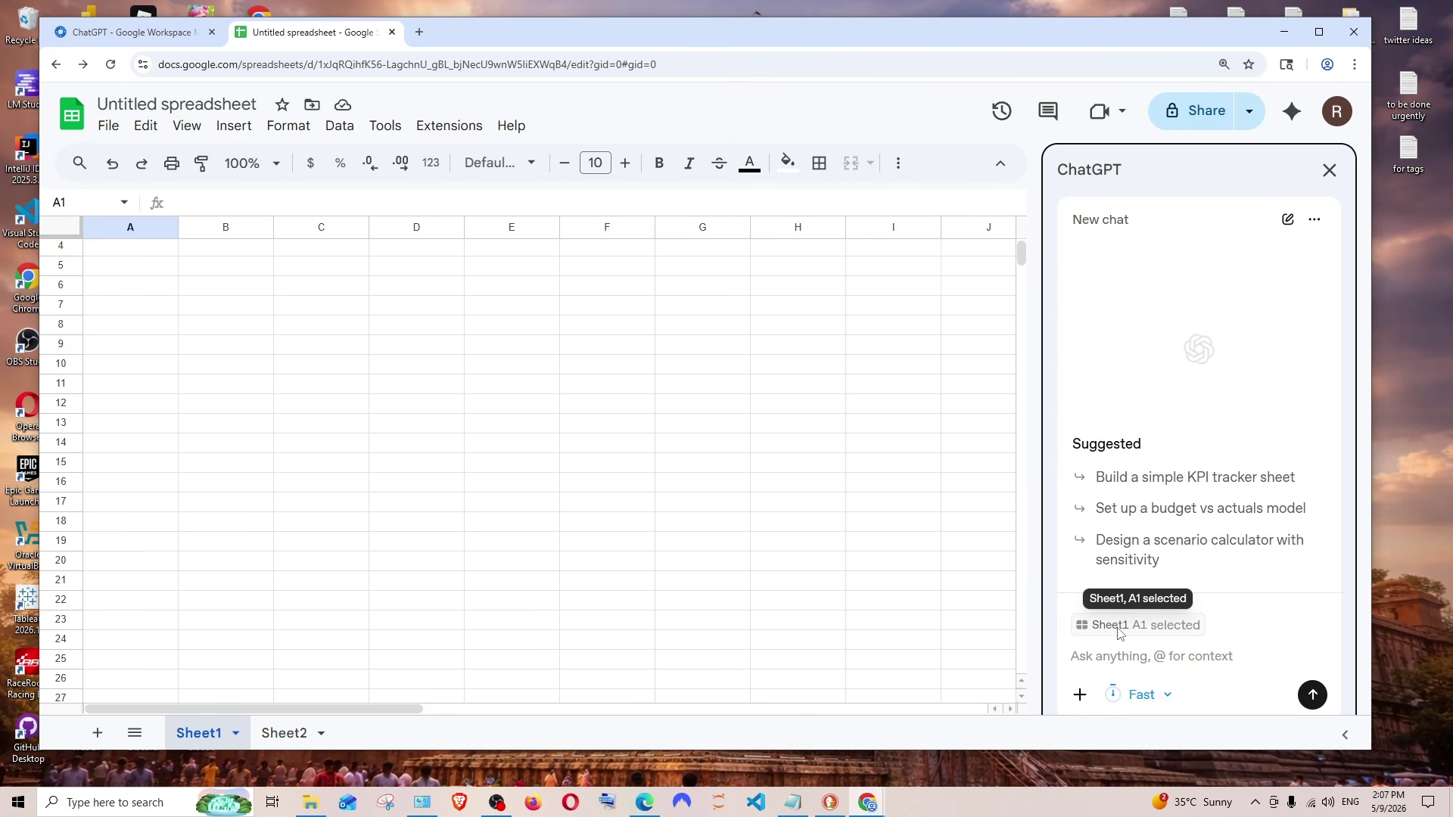
Enter the ChatGPT prompt "fill 50 rows of mock data of students name , marks and id columns" without sending it.
left_click(1114, 663)
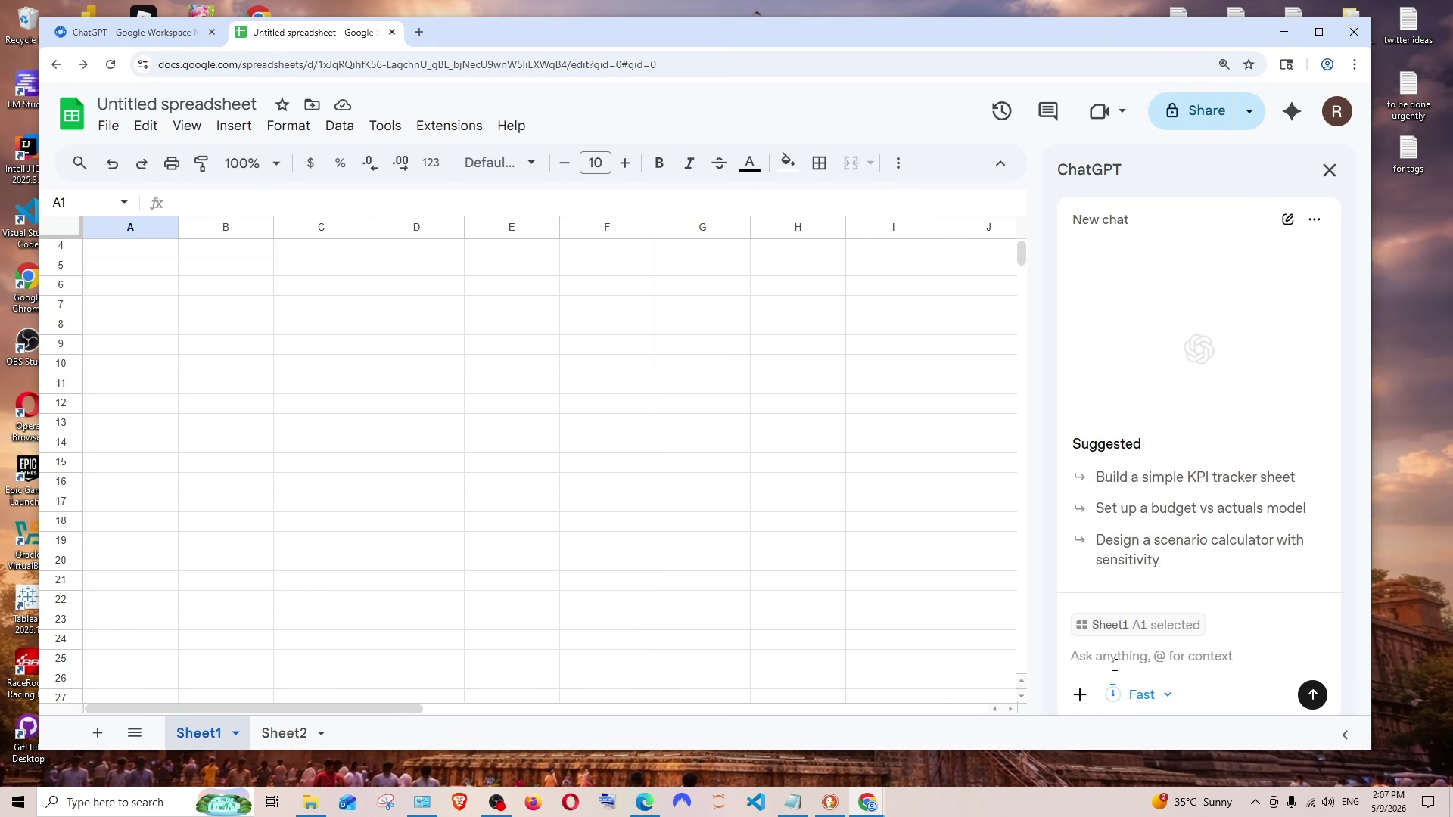
type("@")
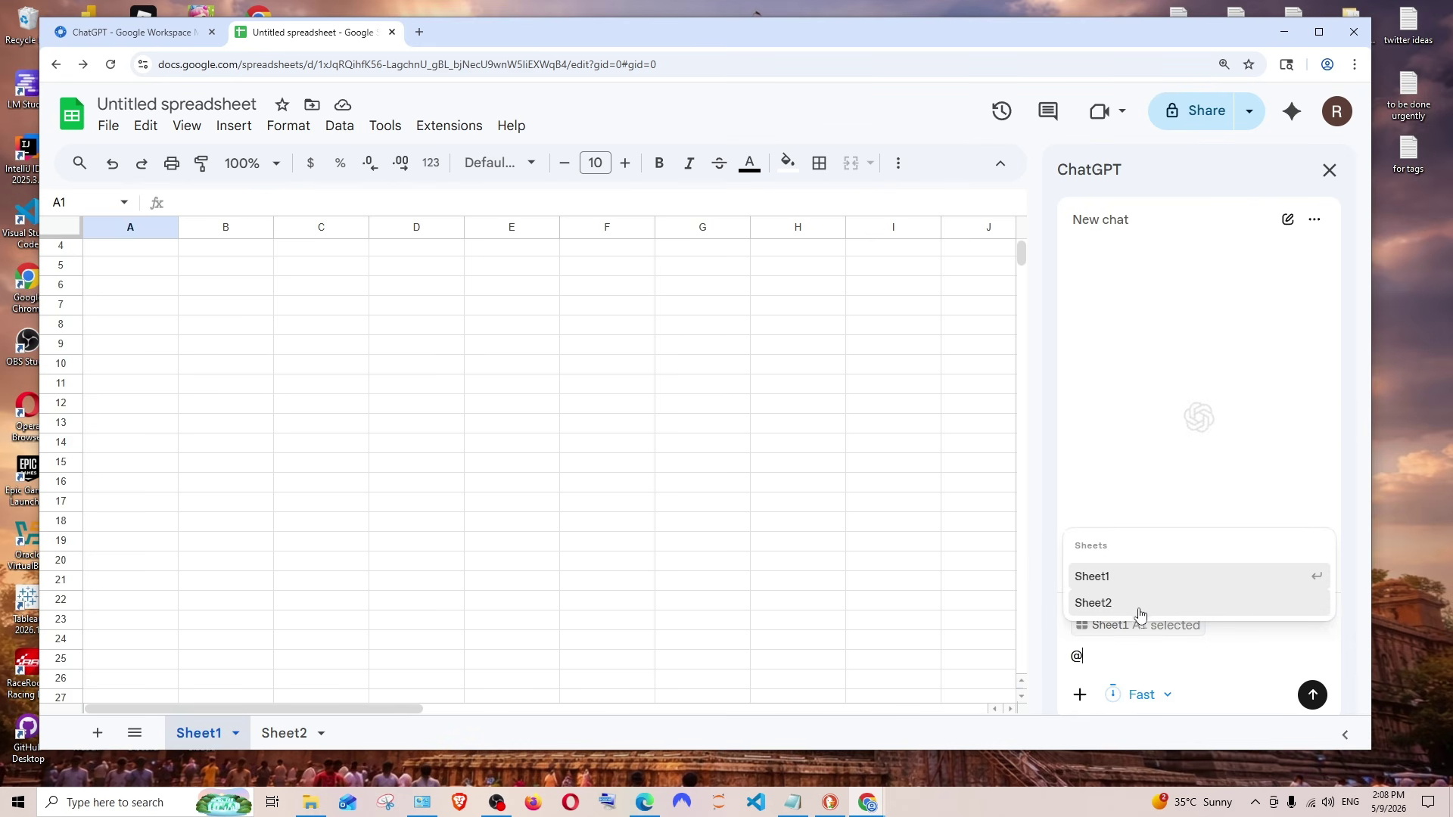
key("BackSpace")
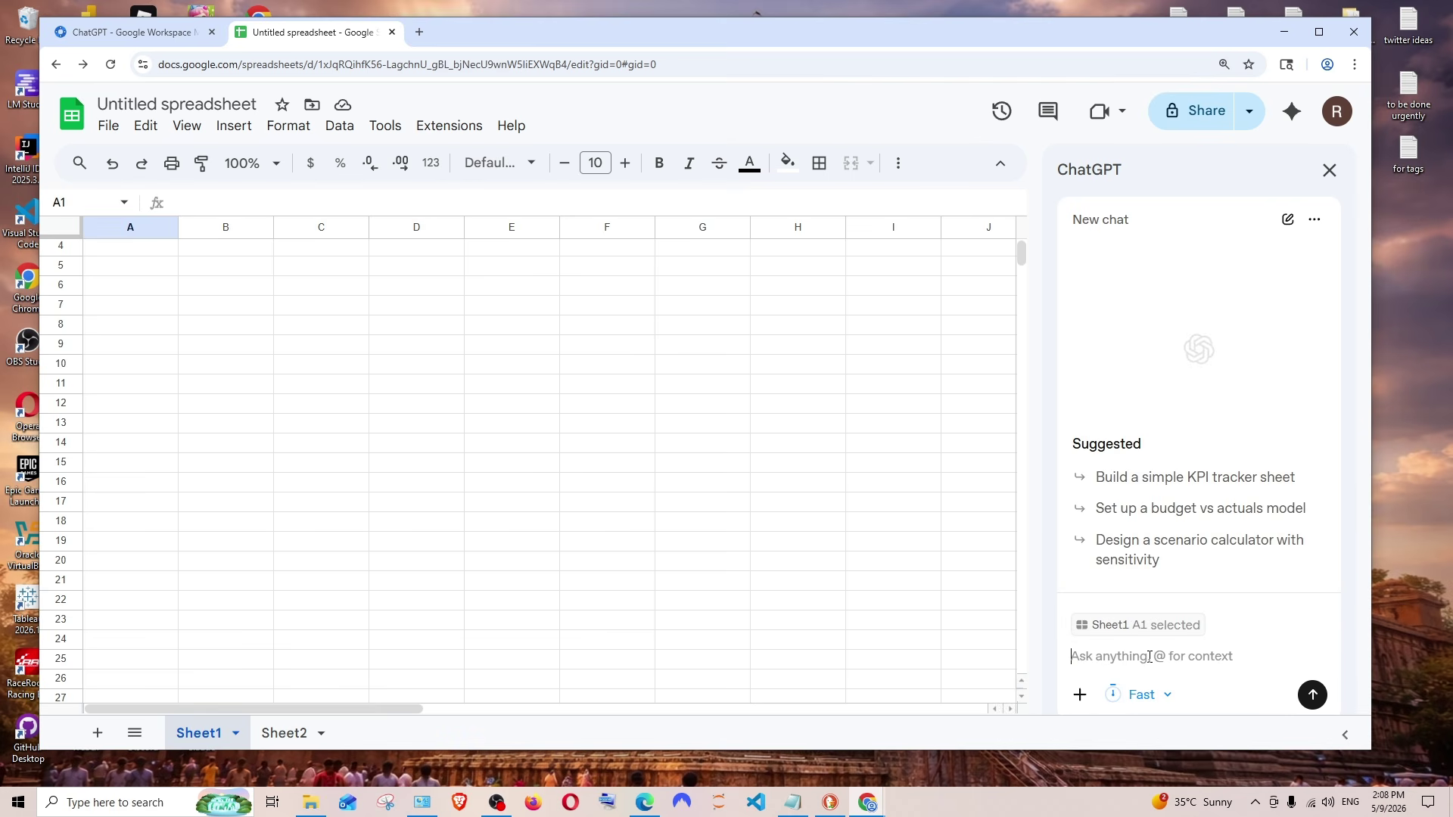
type("fill 50 rows of mock data of students name , marks and id columns")
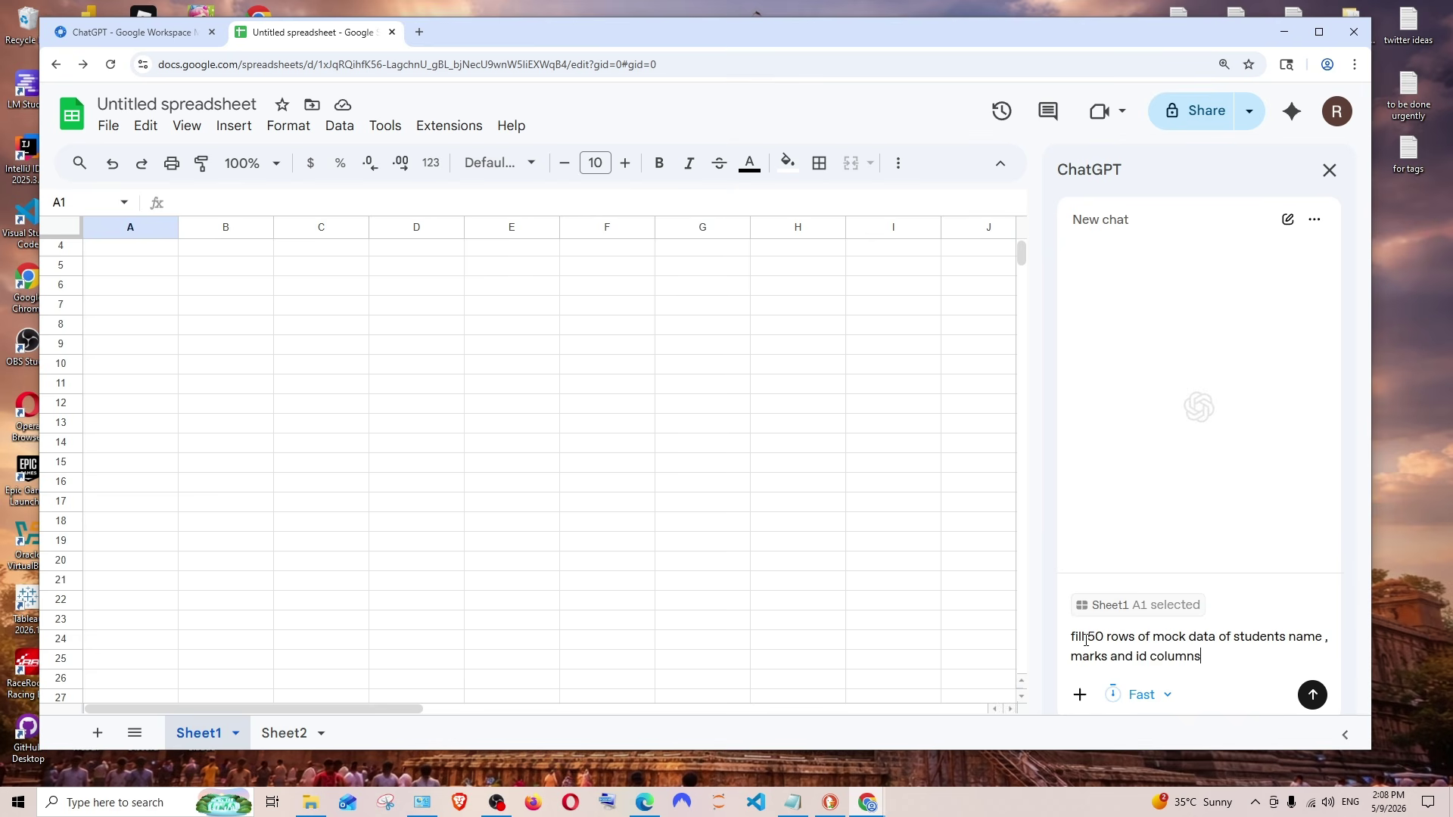
Examine the response modes offered for the ChatGPT prompt and the options for adding files, skills or apps.
left_click(1165, 696)
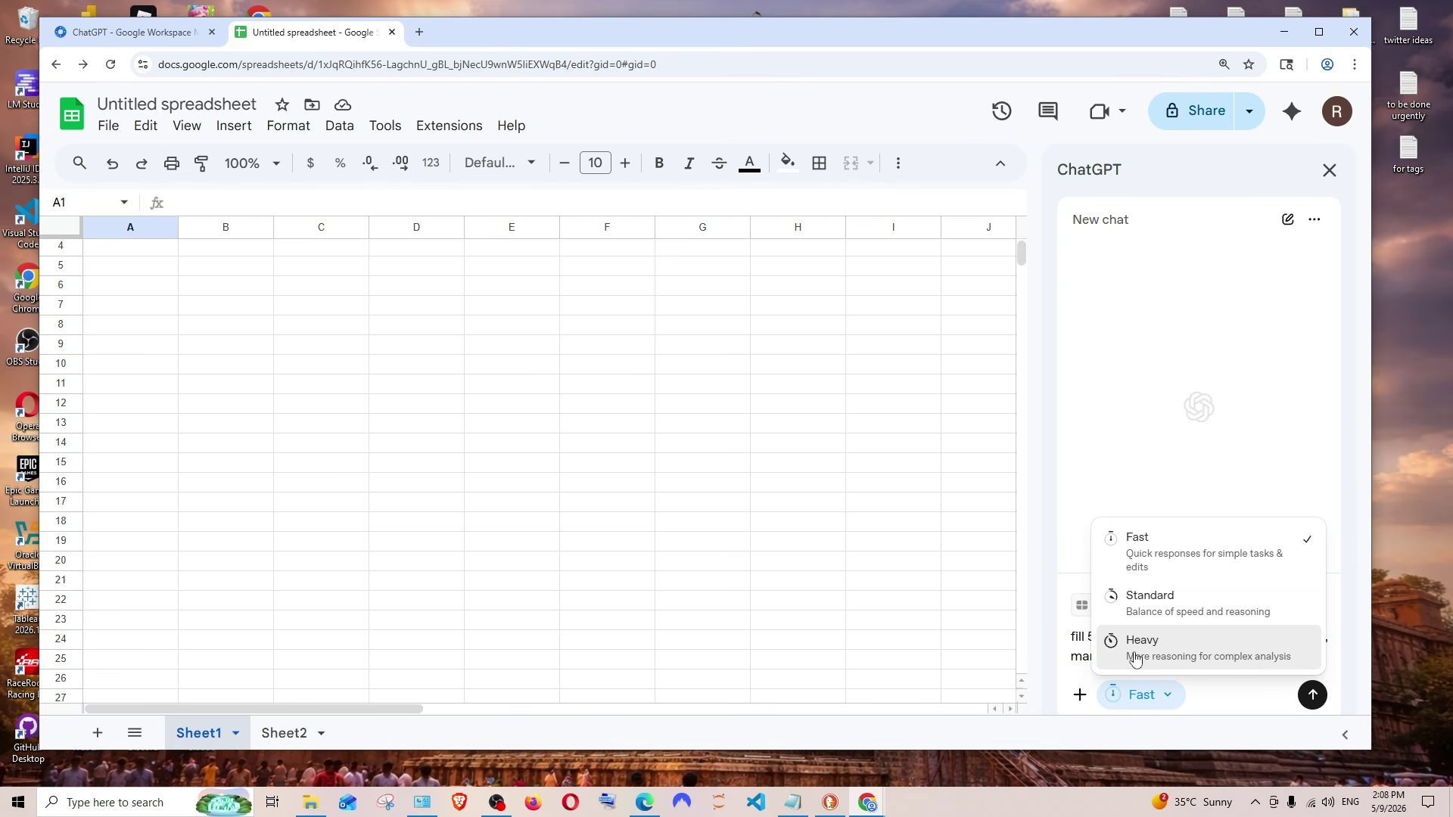
left_click(1224, 694)
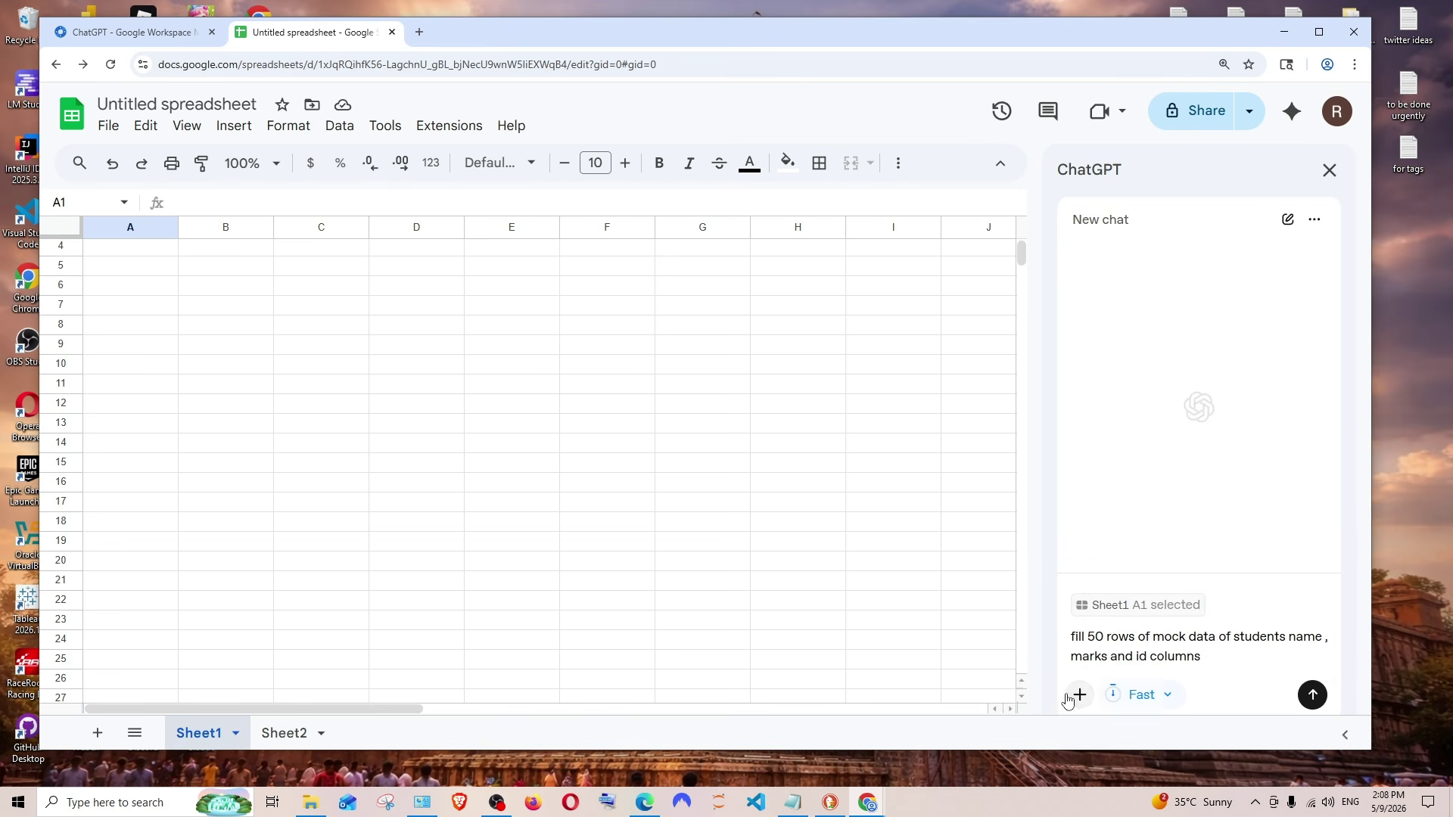
left_click(1078, 695)
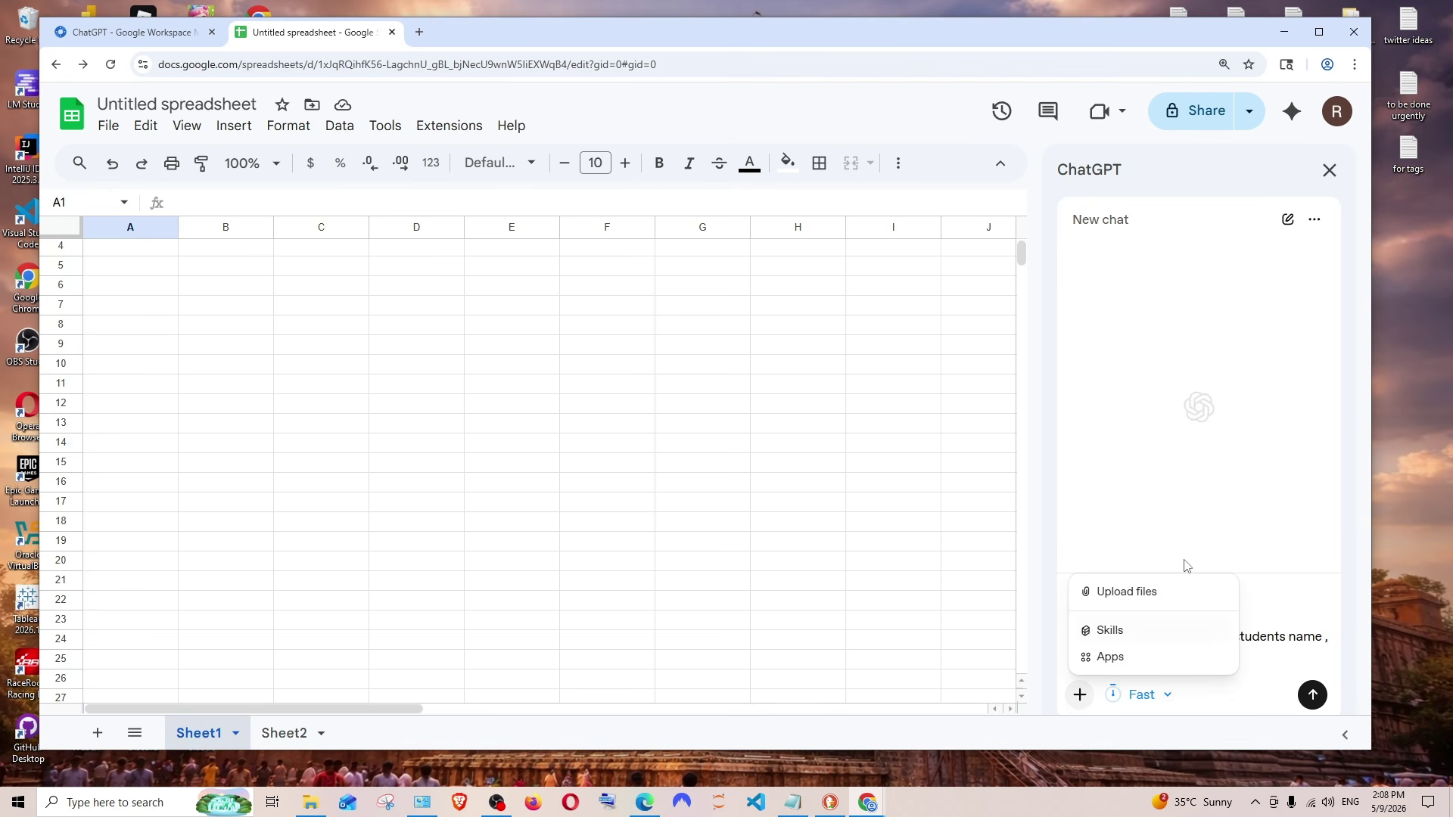
Close the attachment options and send ChatGPT the prompt for 50 rows of mock student data.
key("Escape")
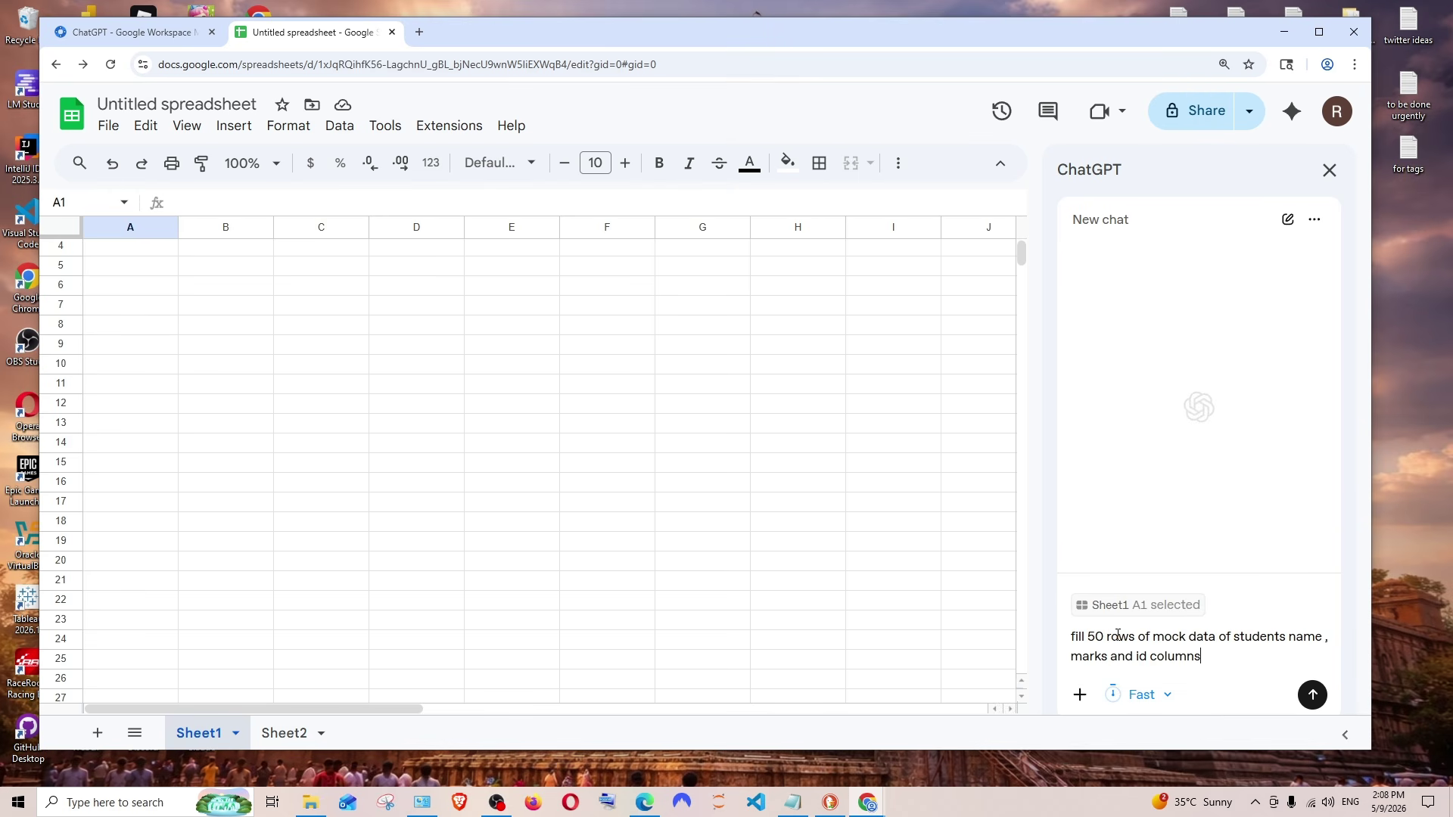
key("ctrl+a")
left_click(1315, 689)
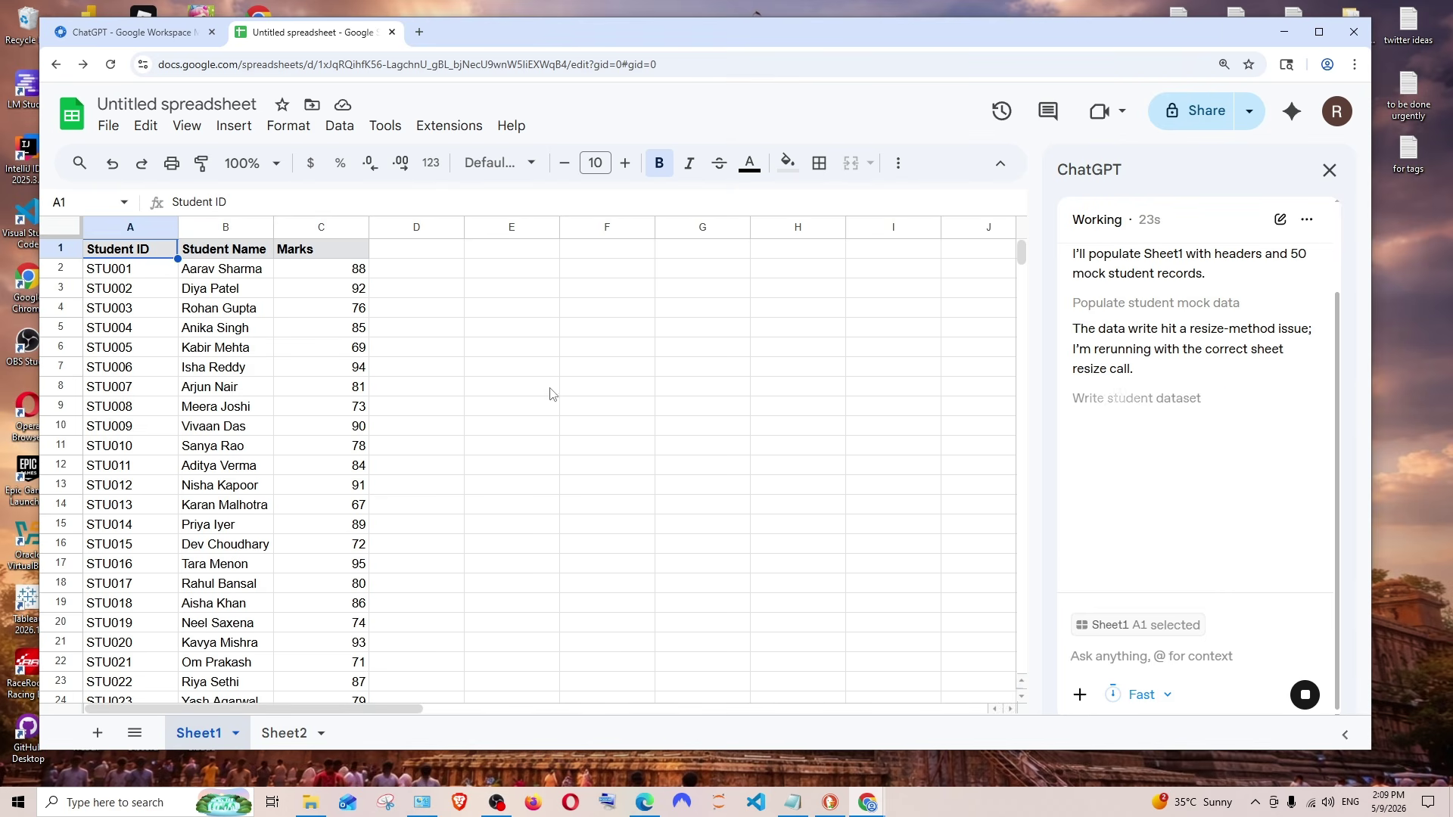
Review the generated student rows in Sheet1 from the header down to the last record and back.
scroll(553, 395, "down", 7)
scroll(797, 433, "down", 2)
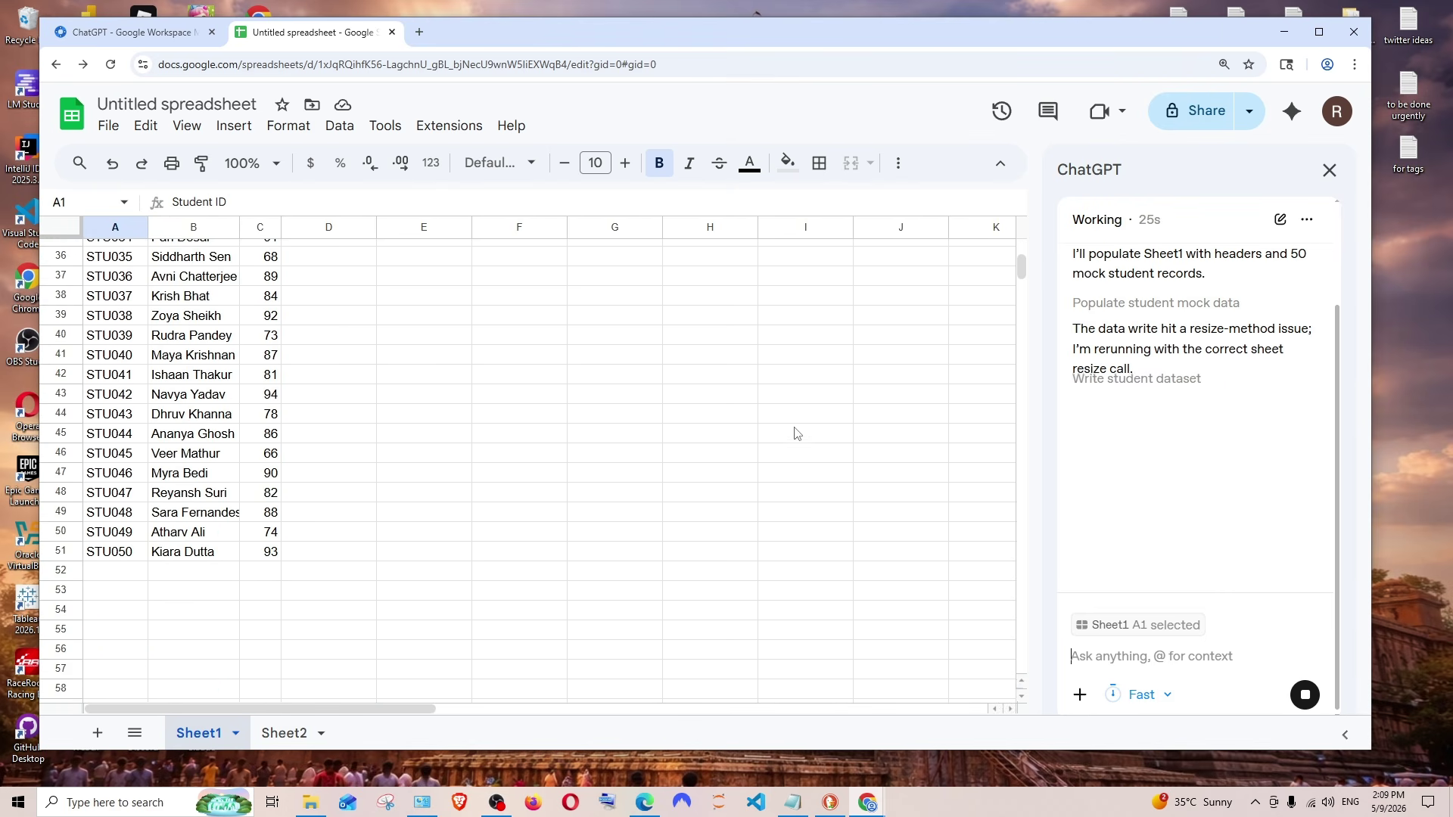
scroll(795, 433, "up", 1)
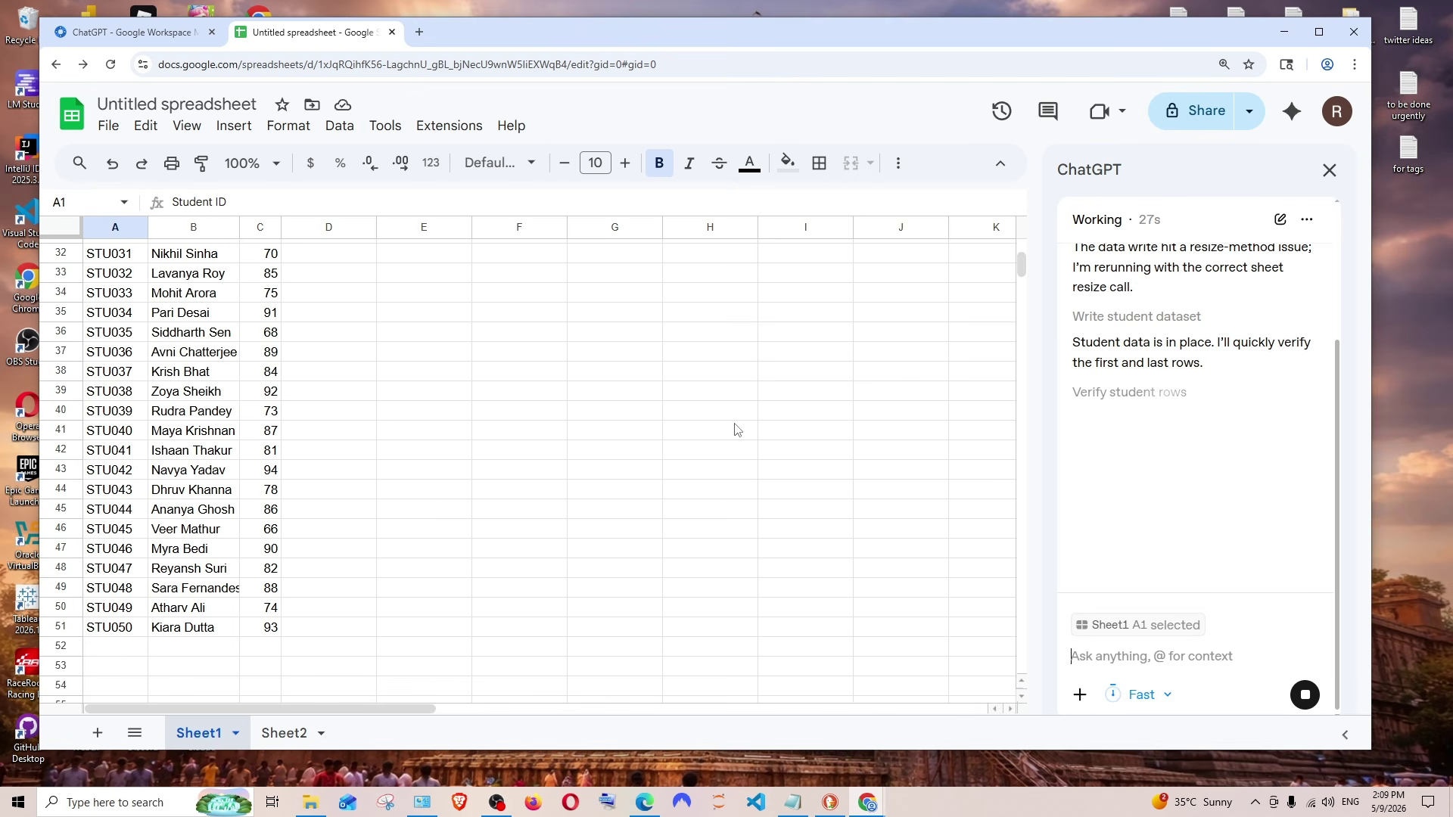
scroll(395, 424, "up", 8)
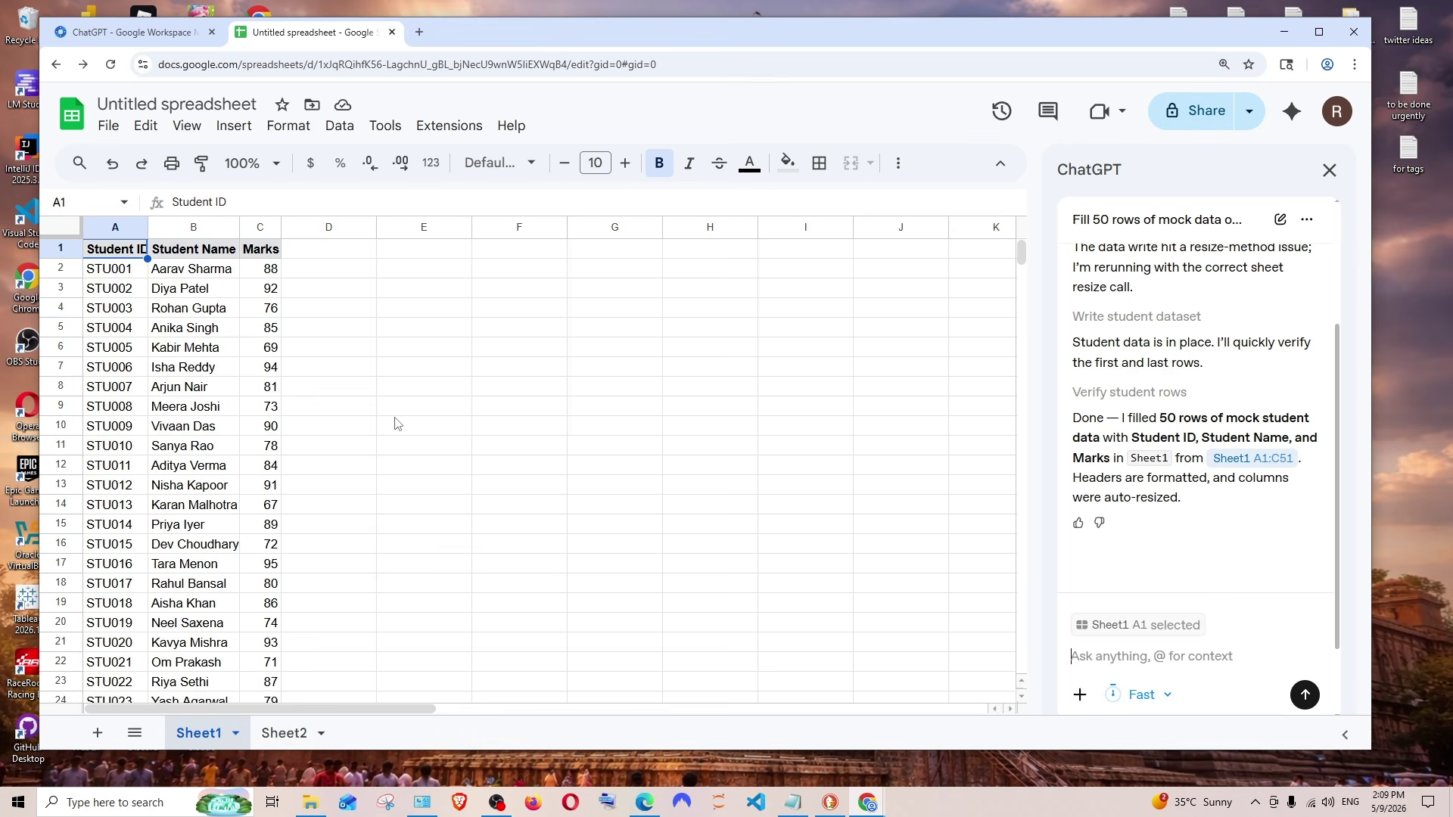
scroll(395, 424, "down", 9)
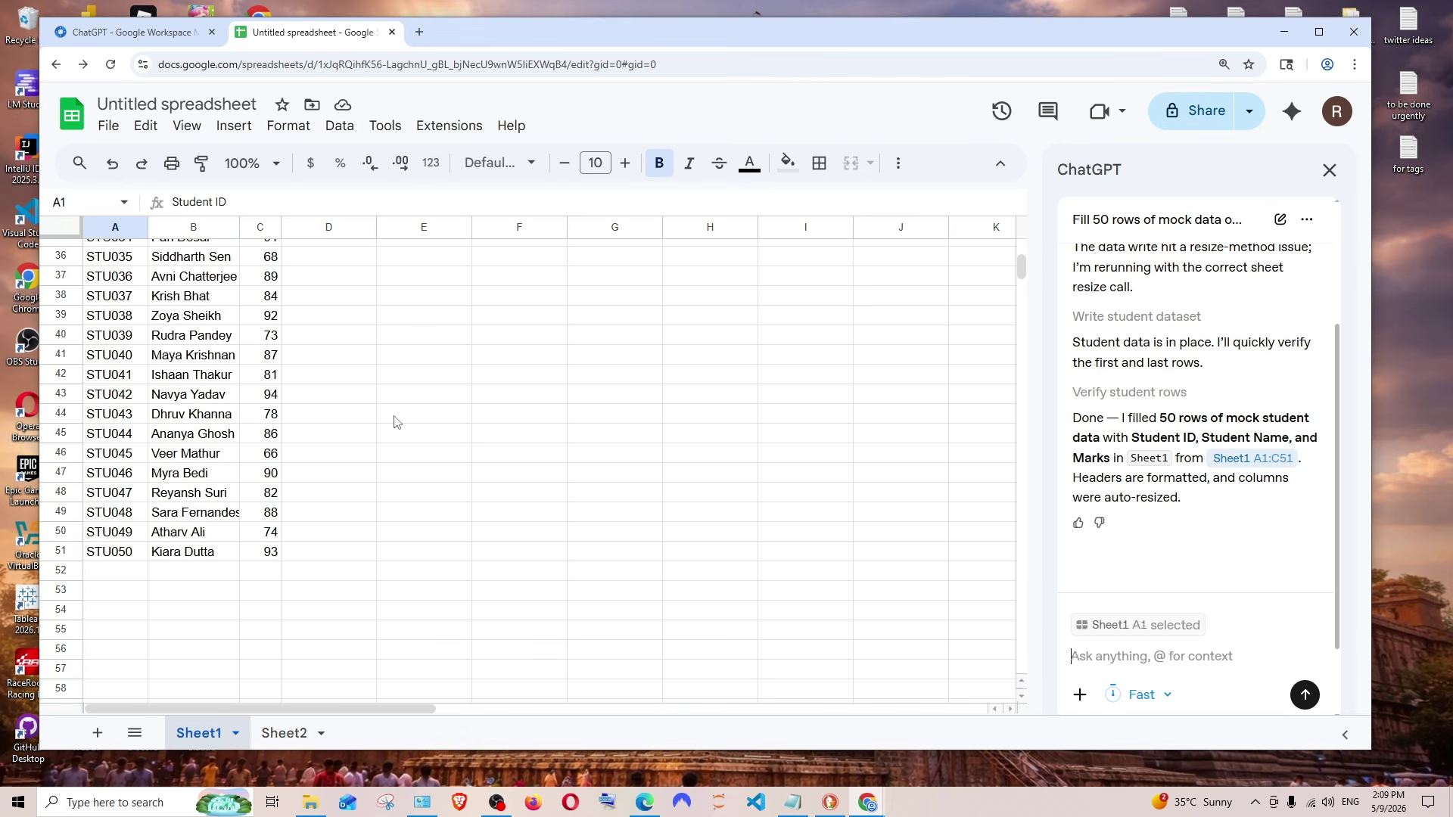
scroll(393, 422, "up", 9)
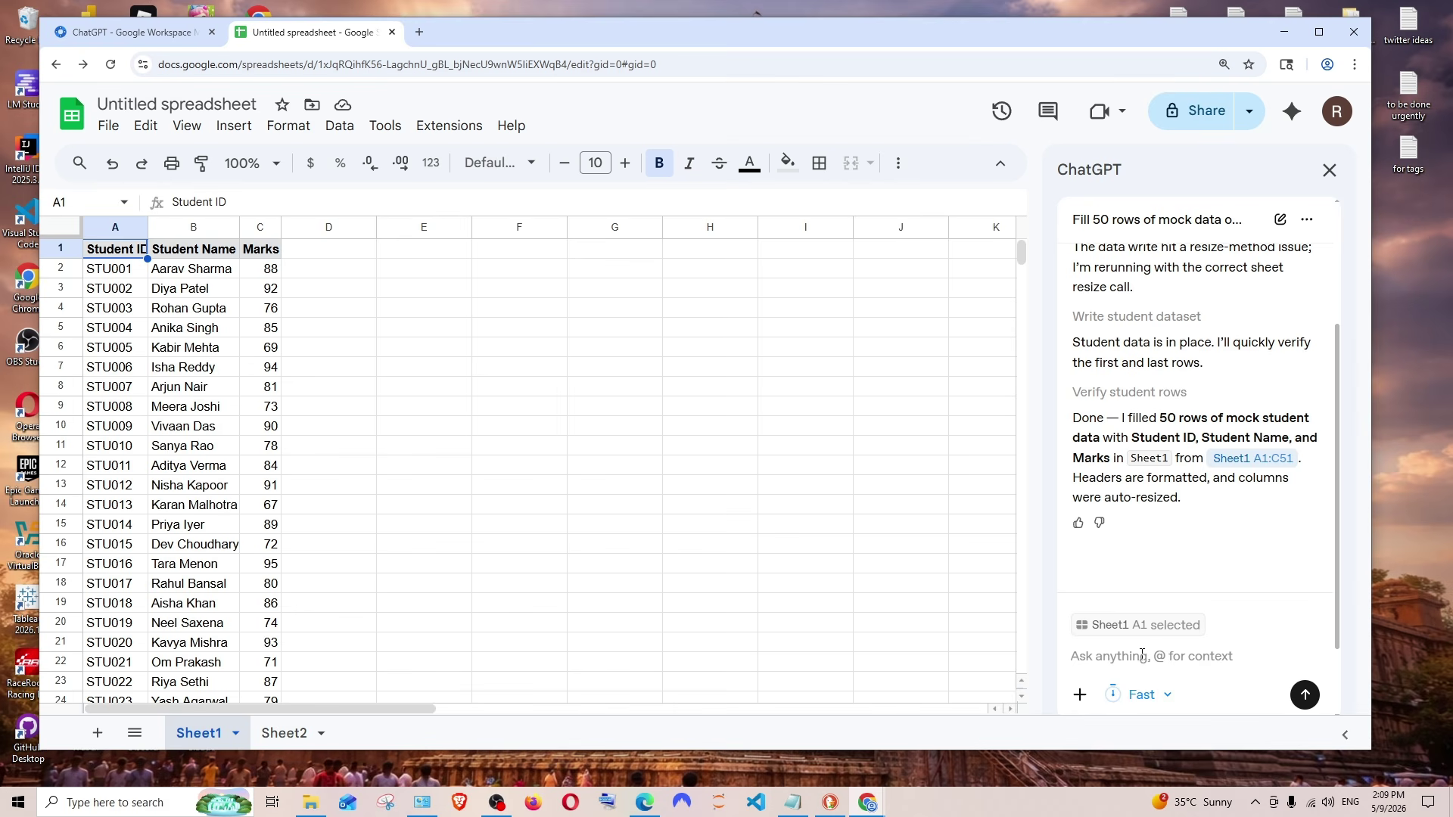
Ask ChatGPT "give me the sum of all the marks" and check the answer along with its cited range C2:C51.
type("gie")
type("ll the marks")
key("Return")
left_click(424, 386)
left_click_drag(1219, 379, 1312, 379)
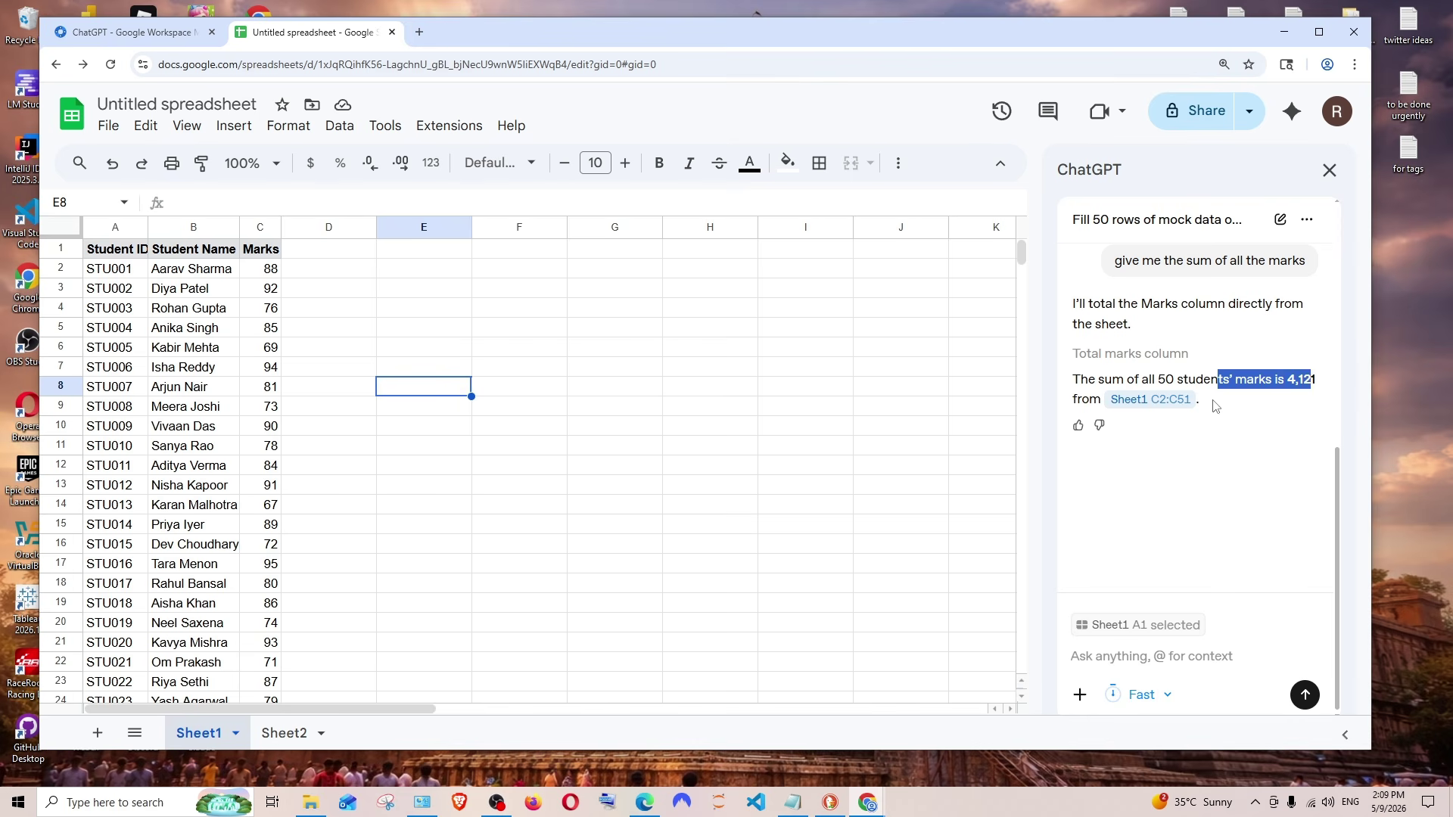
left_click(1170, 400)
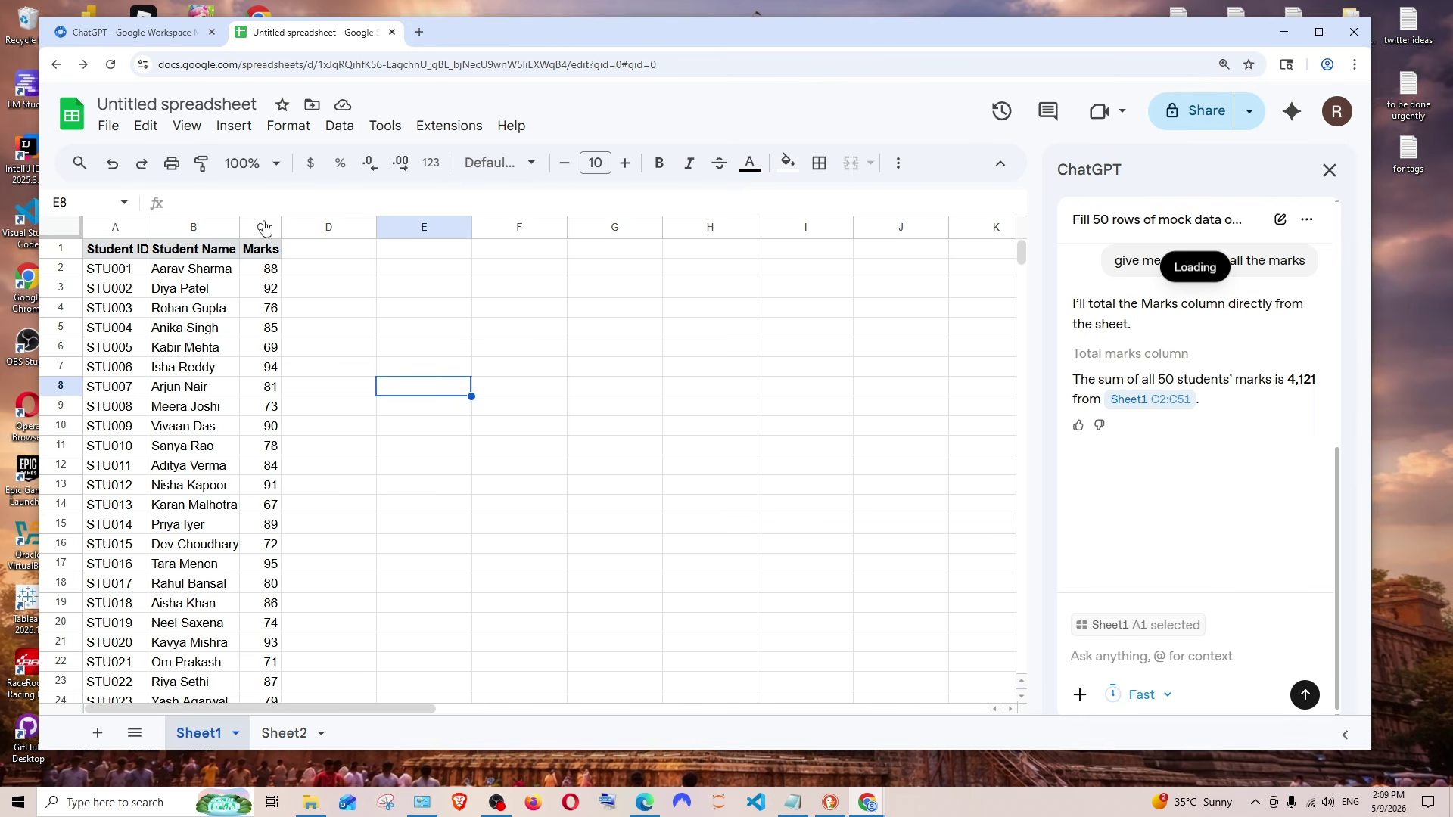
left_click(364, 467)
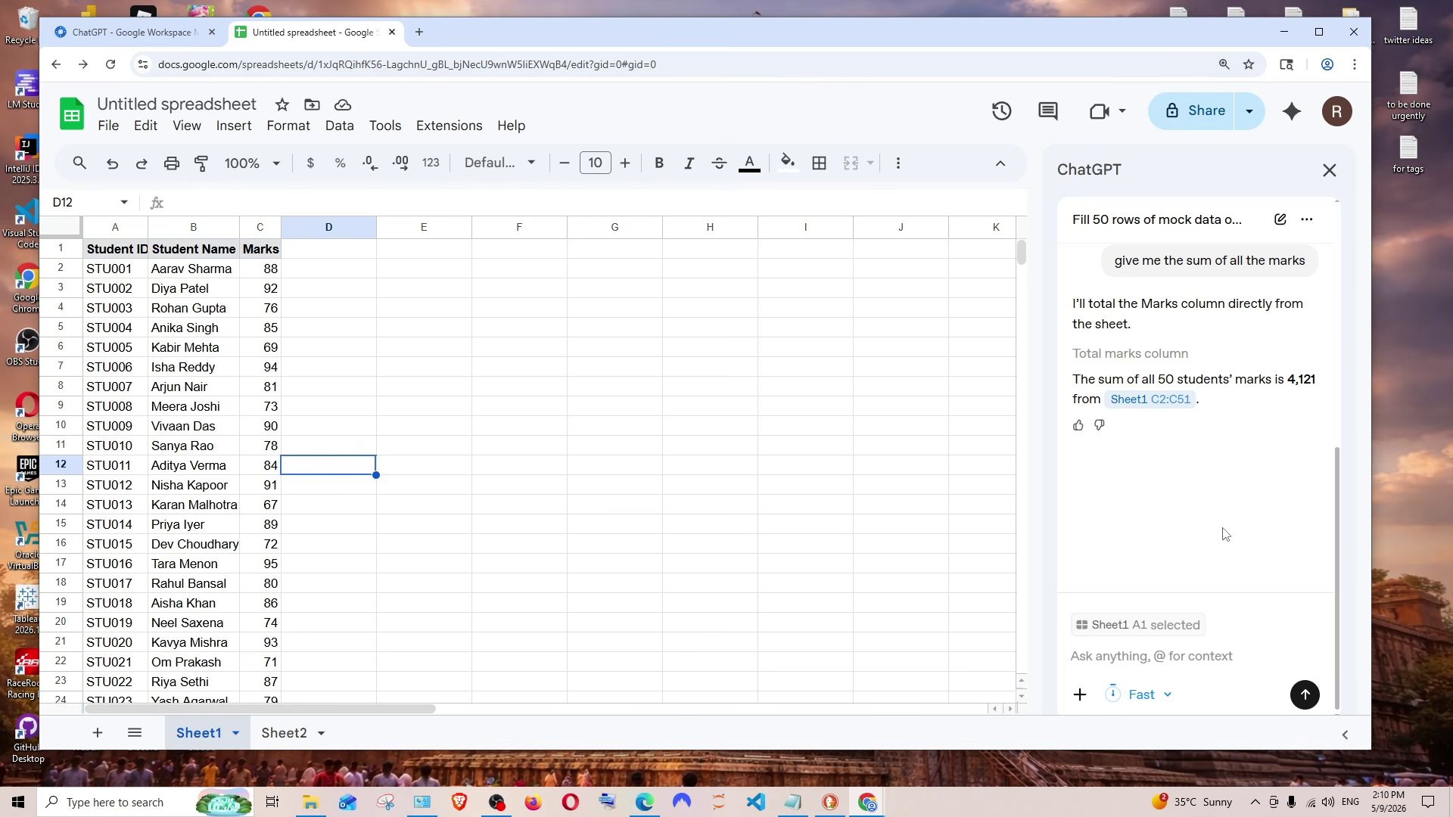
Have ChatGPT "update marks to 100 for all even ID numbers" and check a changed mark in the Marks column.
left_click(1165, 648)
type("update marks to 100 for all even ID numbers")
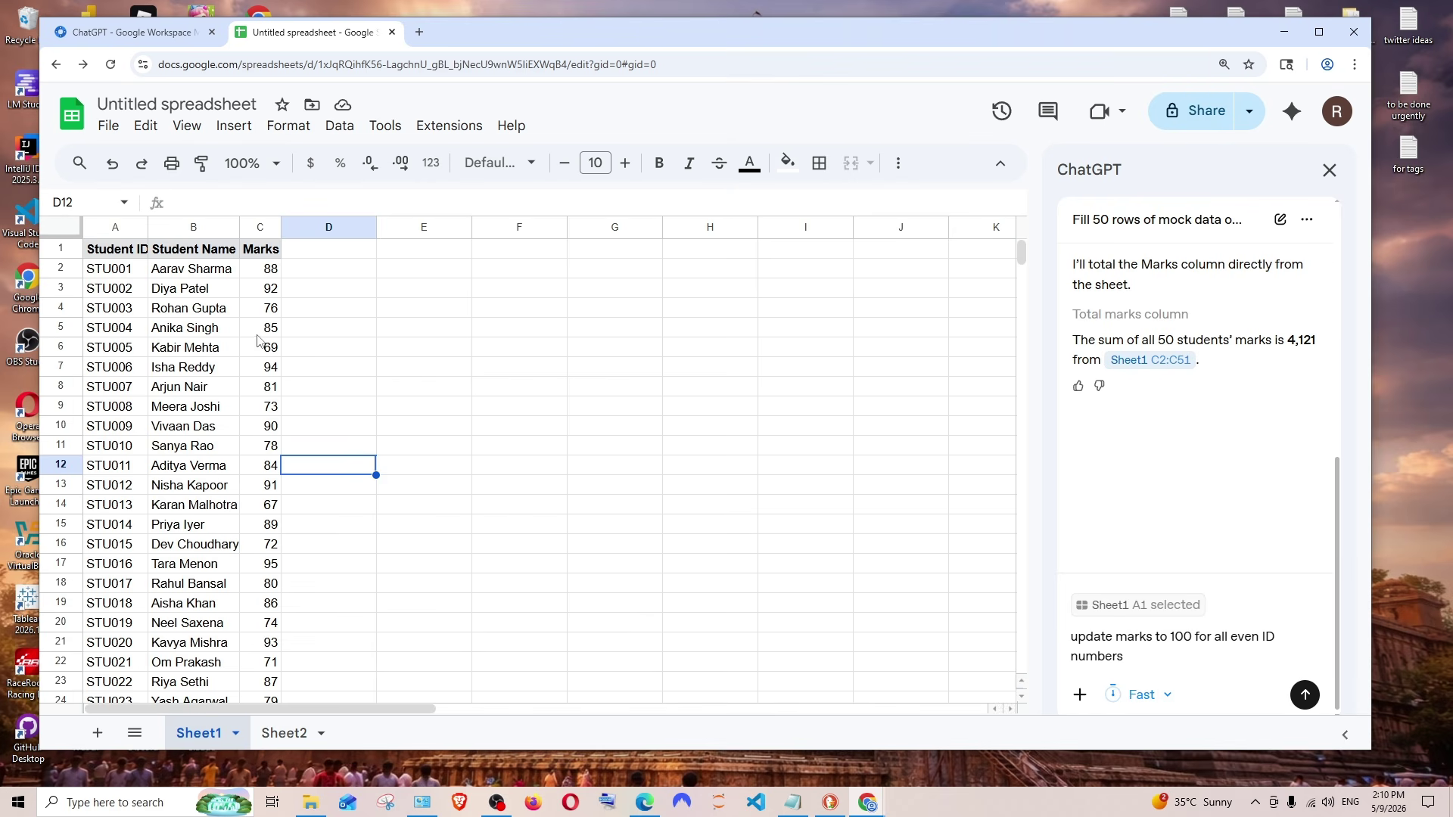
left_click(1305, 695)
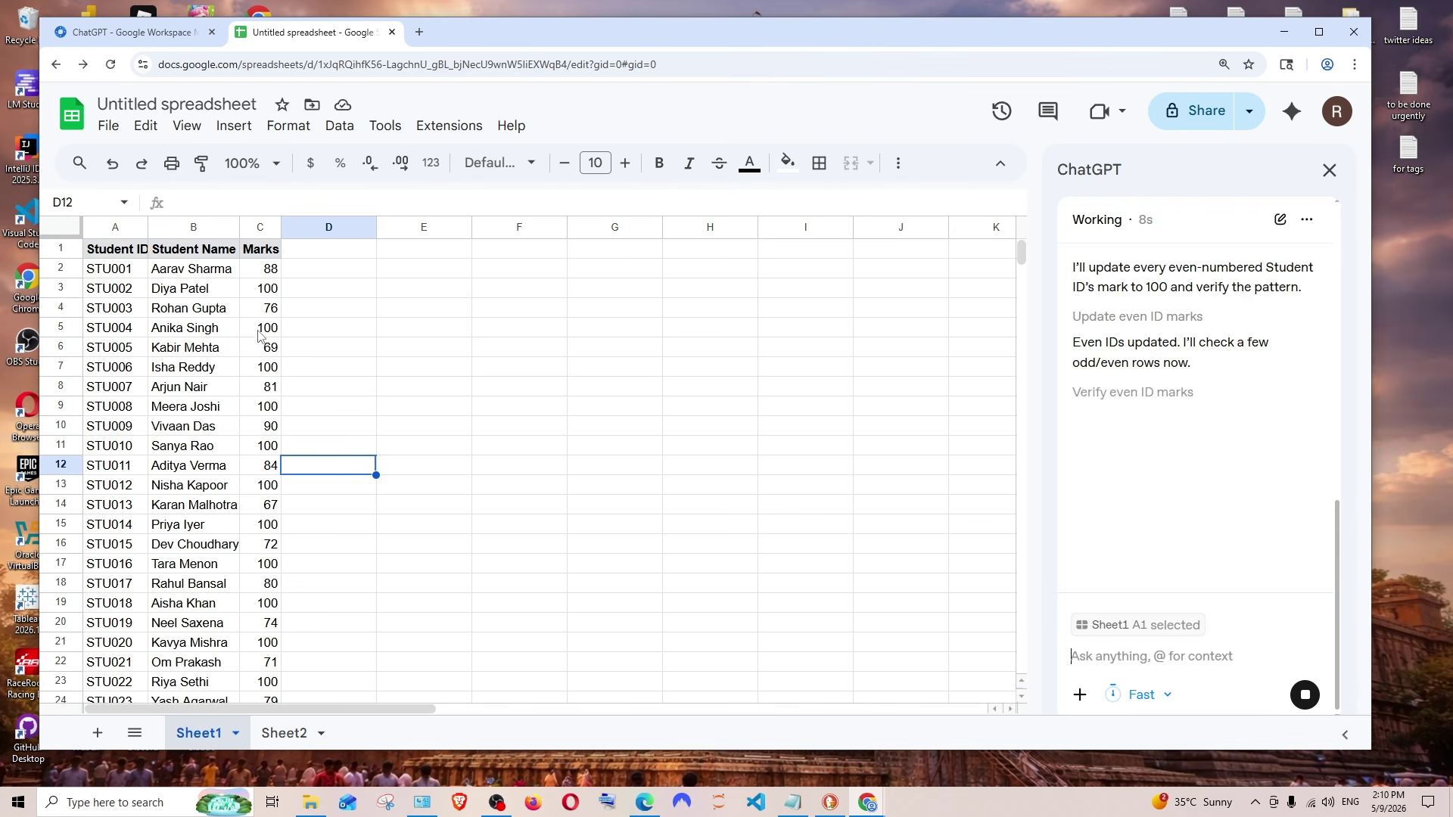
left_click(263, 369)
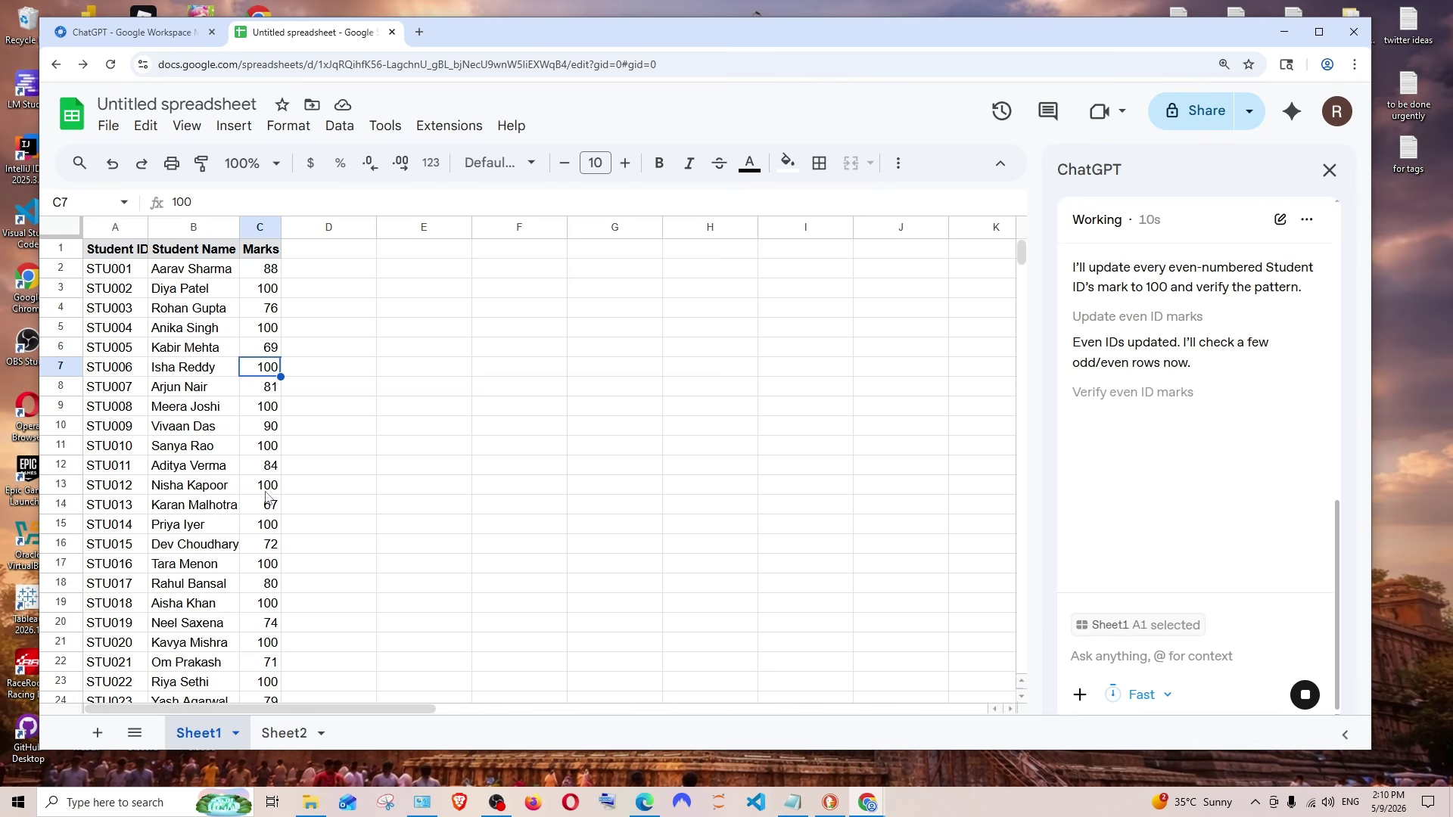